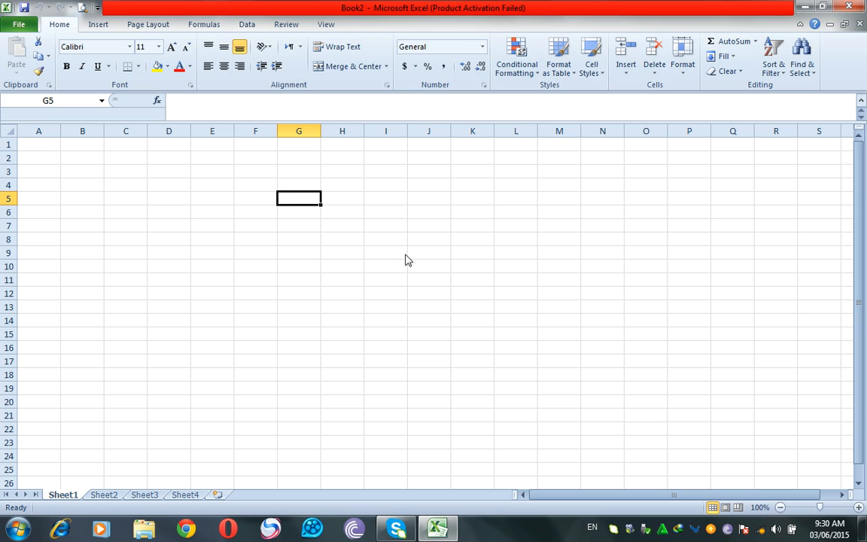
Enter practice salaries 15000 and 16000 across row 5, then clear the stray entries in H5 and I5.
type("5000")
key("Tab")
type("16000")
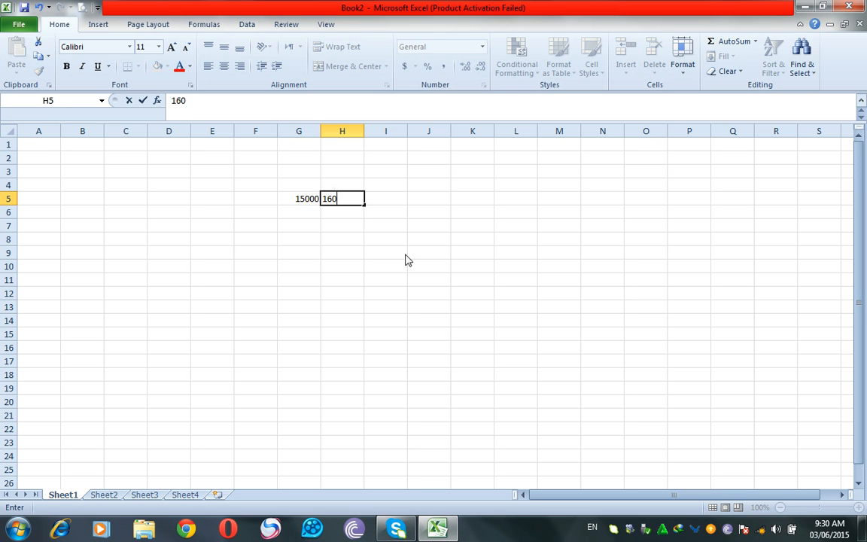
key("Tab")
type("180")
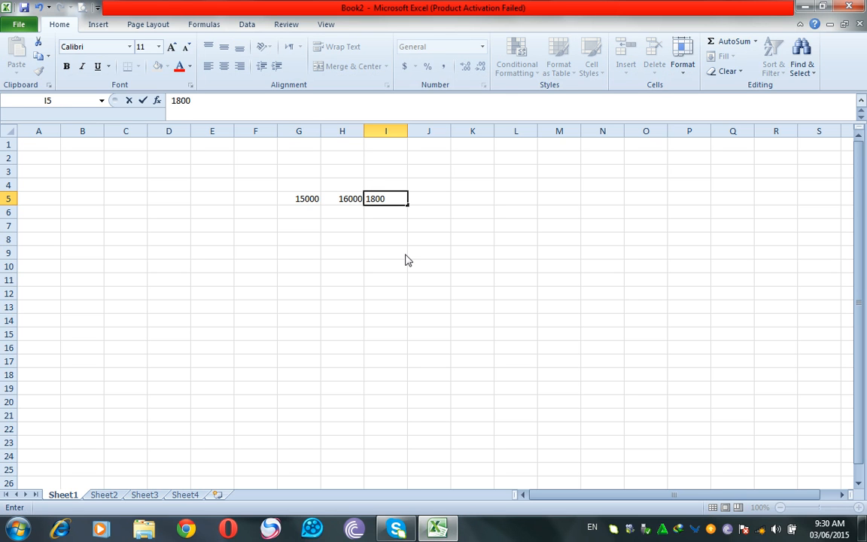
type("0")
key("Escape")
key("Left")
key("Delete")
key("Left")
key("Down")
Enter practice salaries 16000, 18000, 14000, 12000 and 18000 down G6:G10.
type("16000")
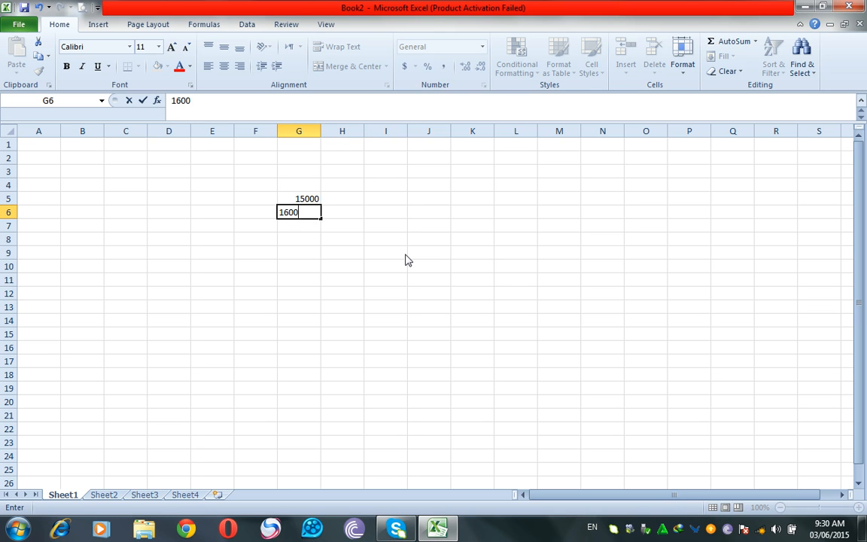
key("Tab")
key("Return")
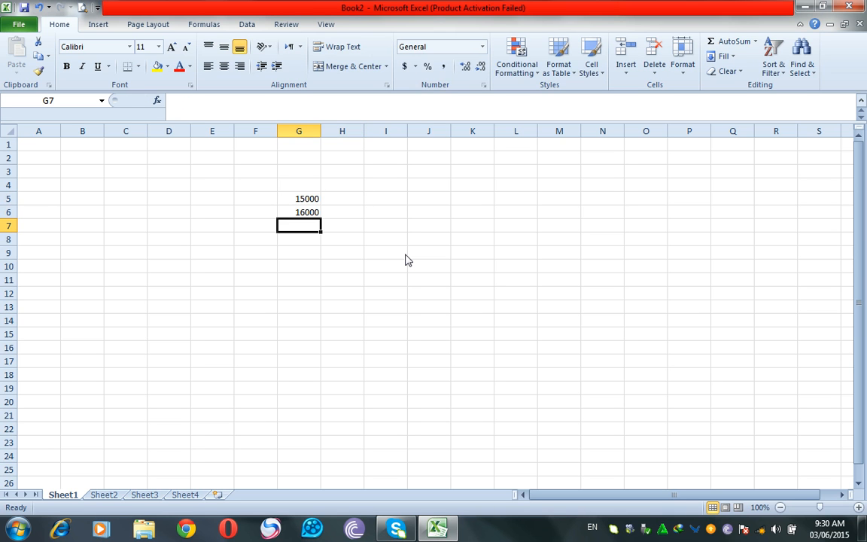
type("18000")
key("Return")
type("1400")
key("Return")
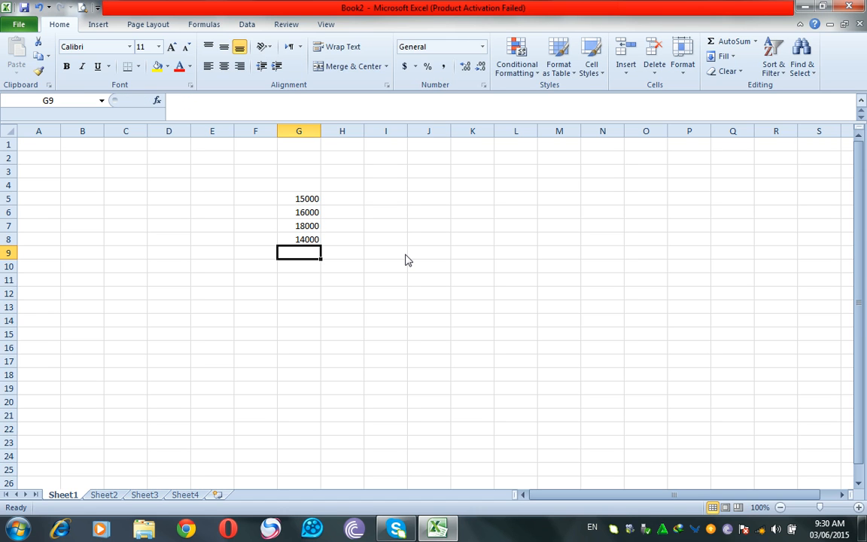
type("12000")
key("Return")
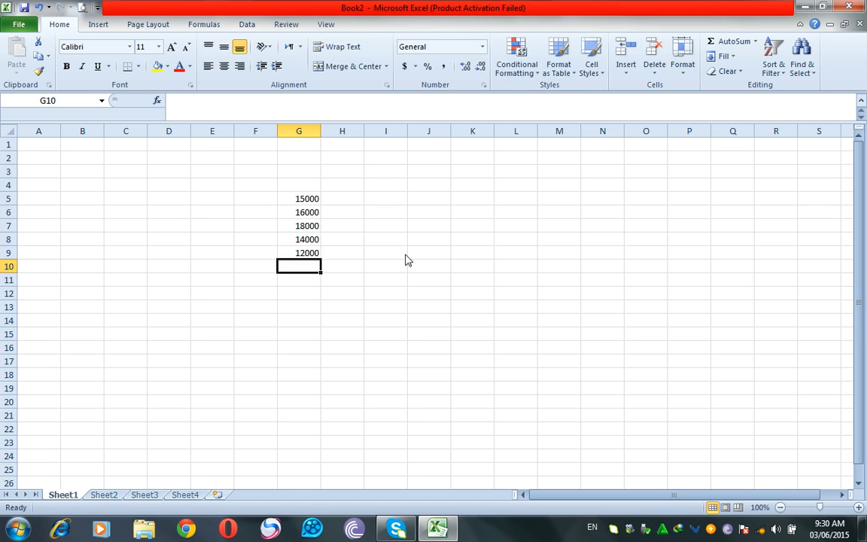
type("18000")
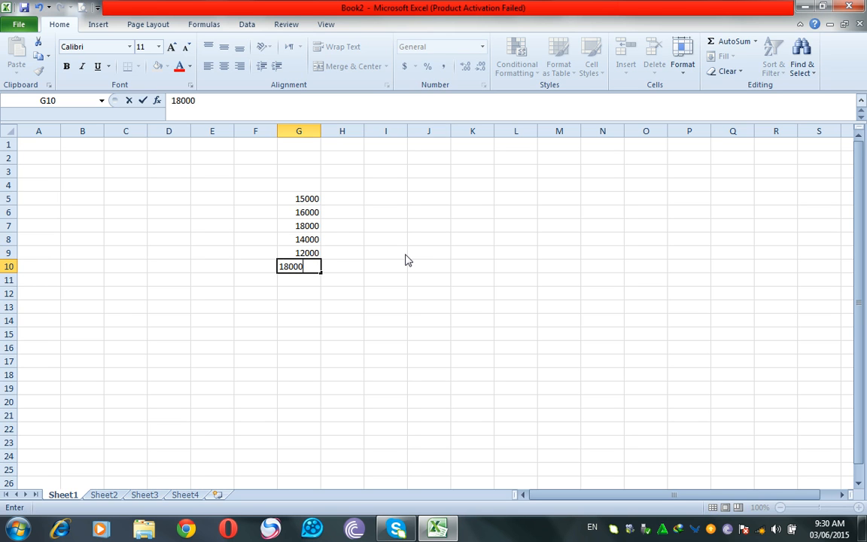
key("Return")
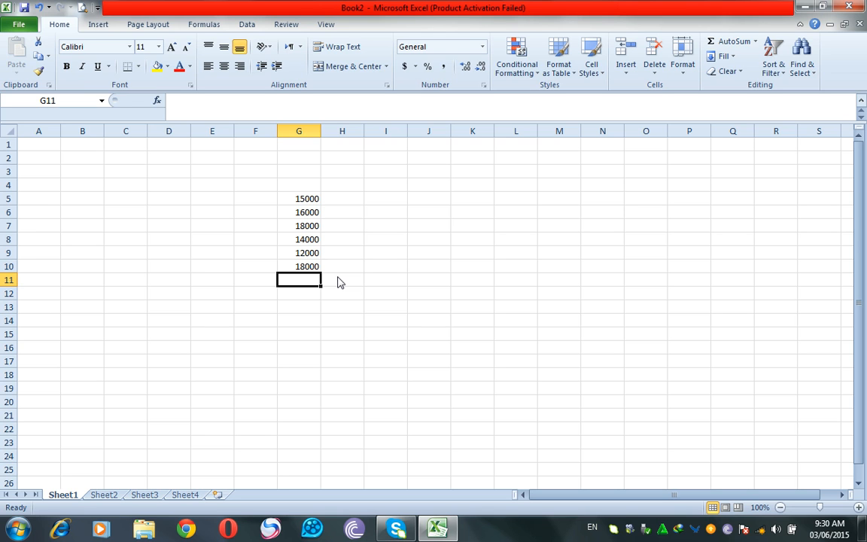
Total the practice salaries with AutoSum, then clear all practice values from G5:G11.
key("alt")
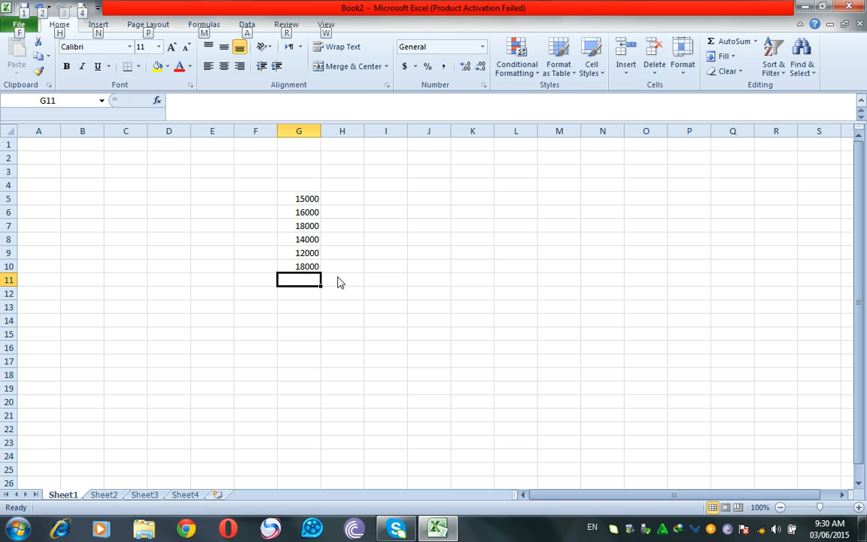
key("alt+equal")
key("alt+equal")
key("Delete")
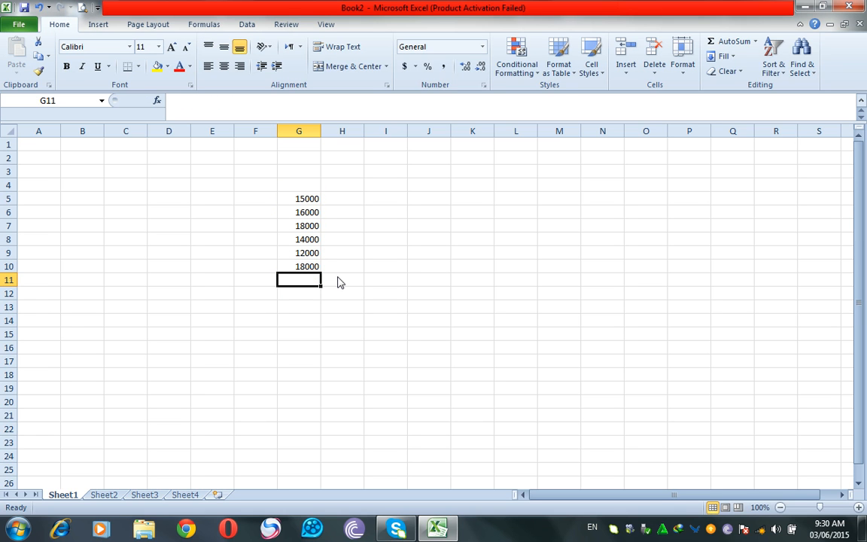
double_click(715, 47)
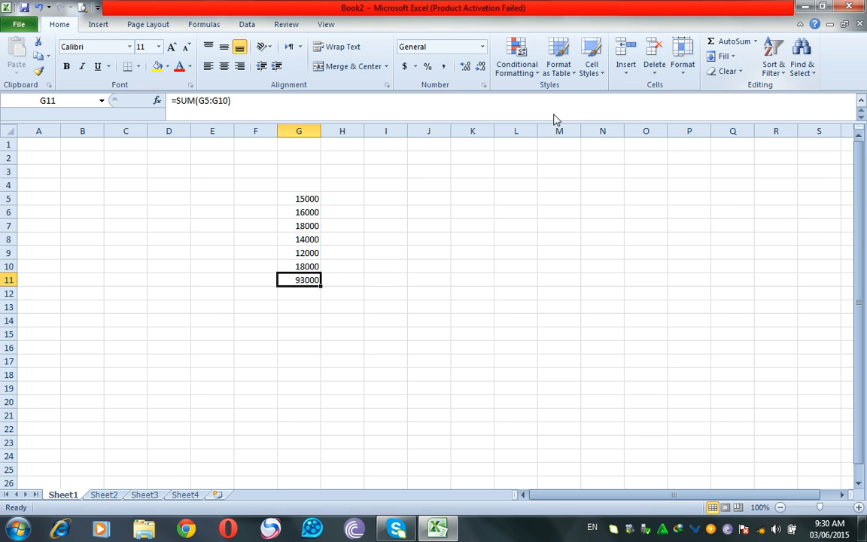
left_click_drag(305, 199, 309, 283)
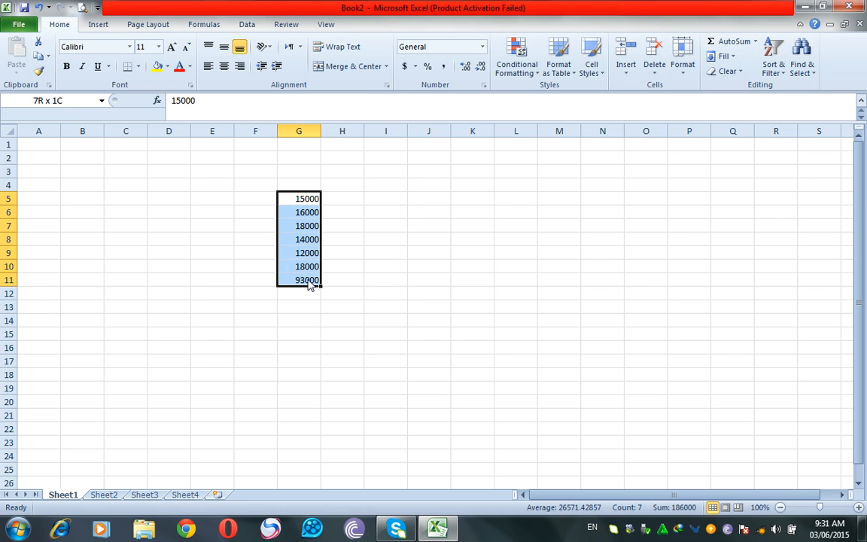
key("Delete")
Add the table headers Inng in F4 and Runs in G4.
key("Up")
key("Left")
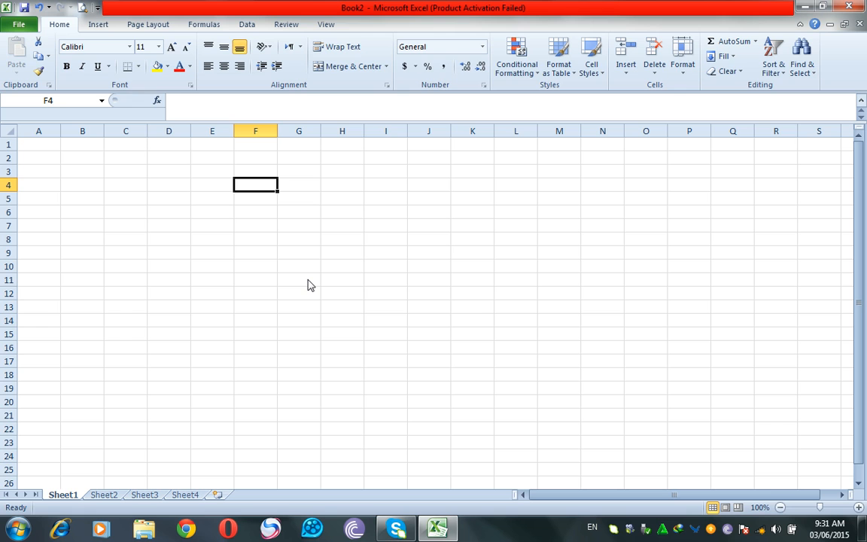
type("Inn")
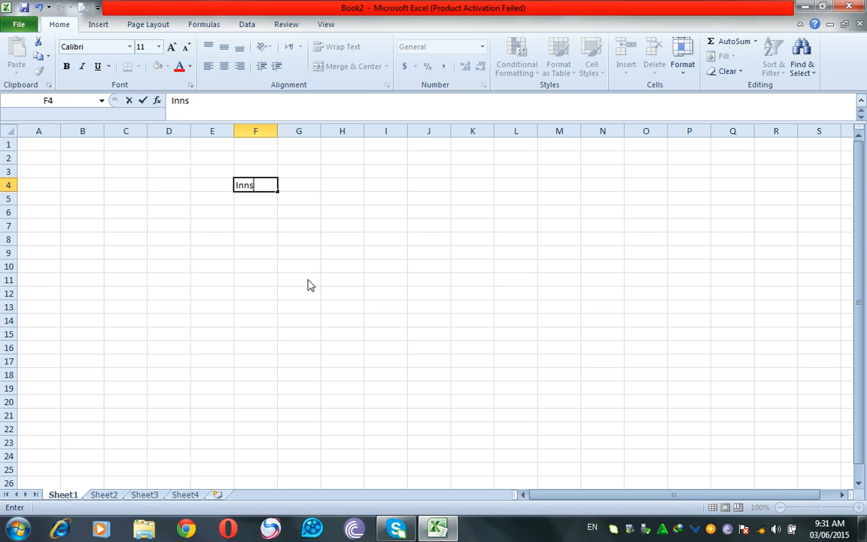
type("g")
key("Tab")
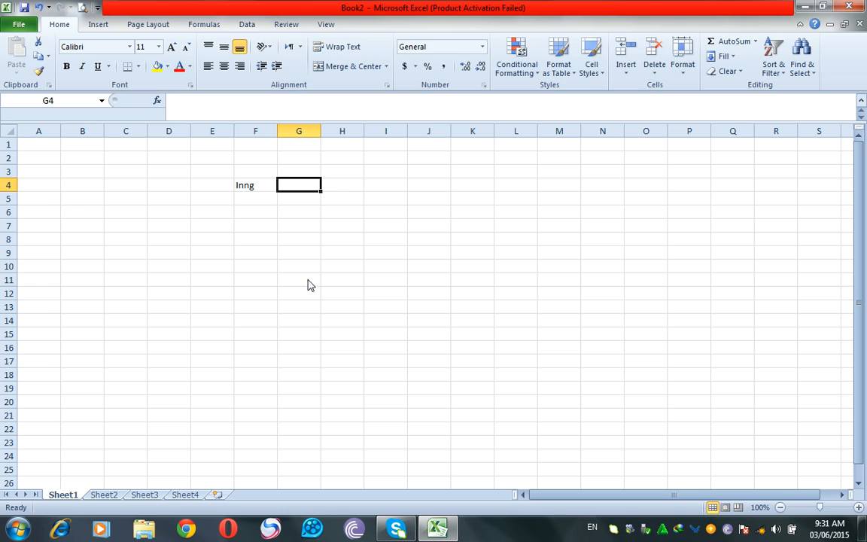
type("Runs")
key("Return")
key("Left")
Fill innings numbers 1 to 10 down F5:F14 as a series.
type("1")
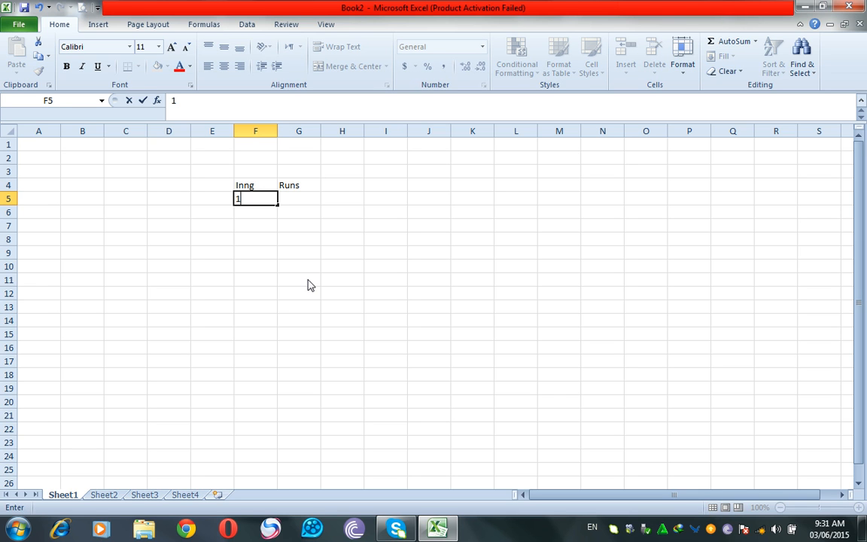
left_click(281, 216)
left_click(248, 197)
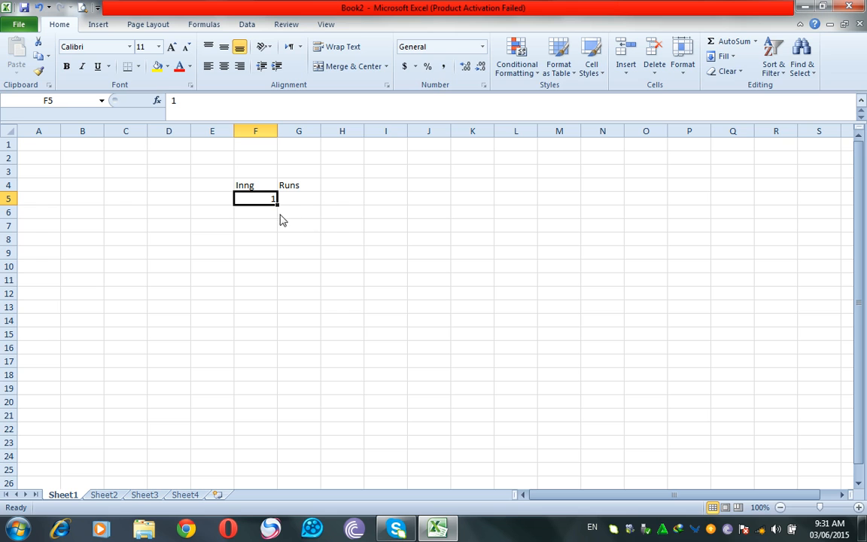
left_click_drag(277, 206, 274, 331)
left_click(360, 321)
Enter runs 45, 50, 12, 0 and 30 for innings 1–5 in G5:G9.
left_click(302, 200)
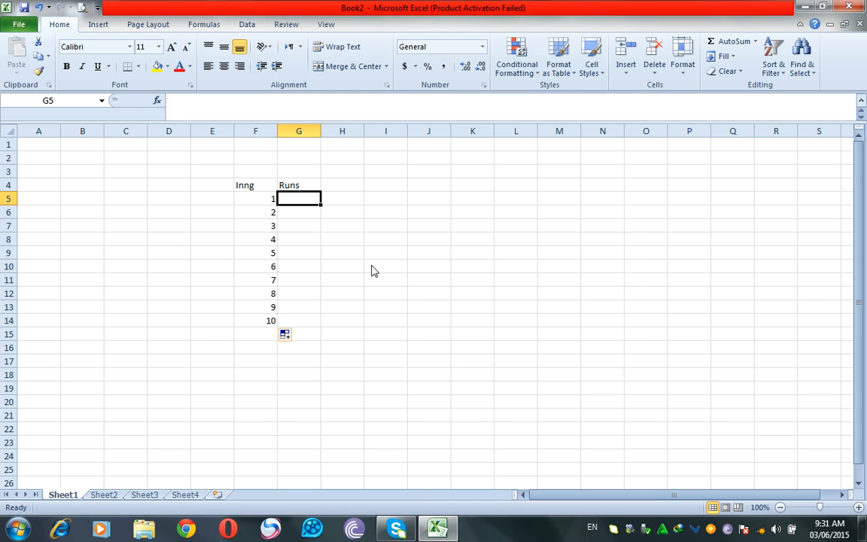
type("45")
key("Return")
type("50")
key("Return")
type("12")
key("Return")
type("0")
key("Return")
type("30")
key("Return")
Enter runs 90, 80, 45, 60 and 10 for innings 6–10 in G10:G14.
type("90")
key("Return")
type("80")
key("Return")
type("45")
key("Return")
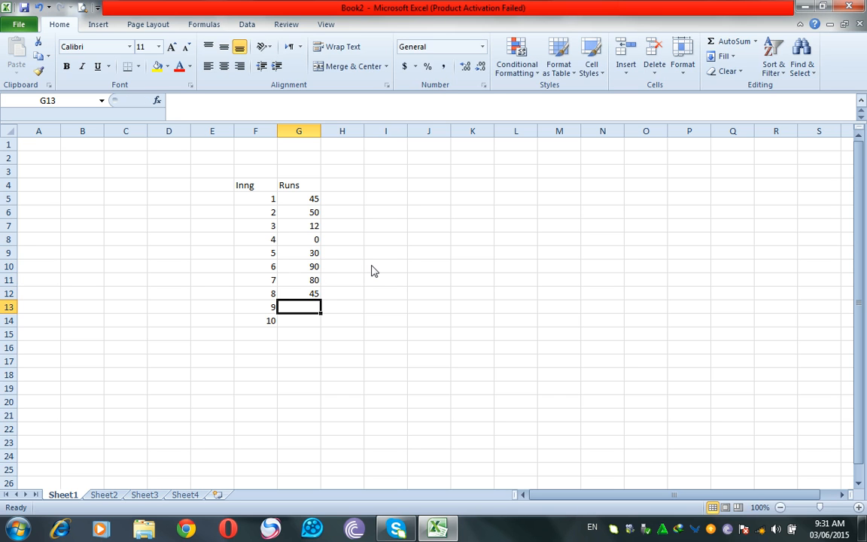
type("60")
key("Return")
type("10")
key("Return")
left_click(256, 335)
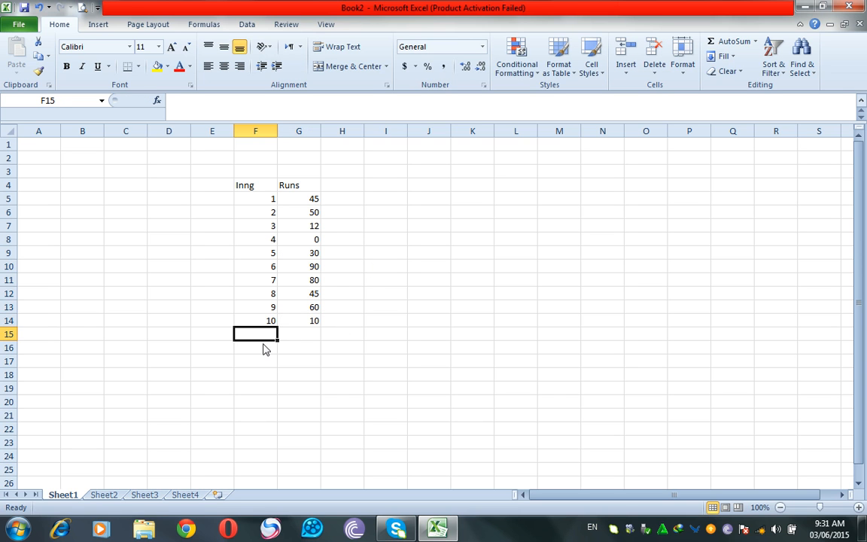
Change innings 10's runs in G14 to 20.
left_click(301, 340)
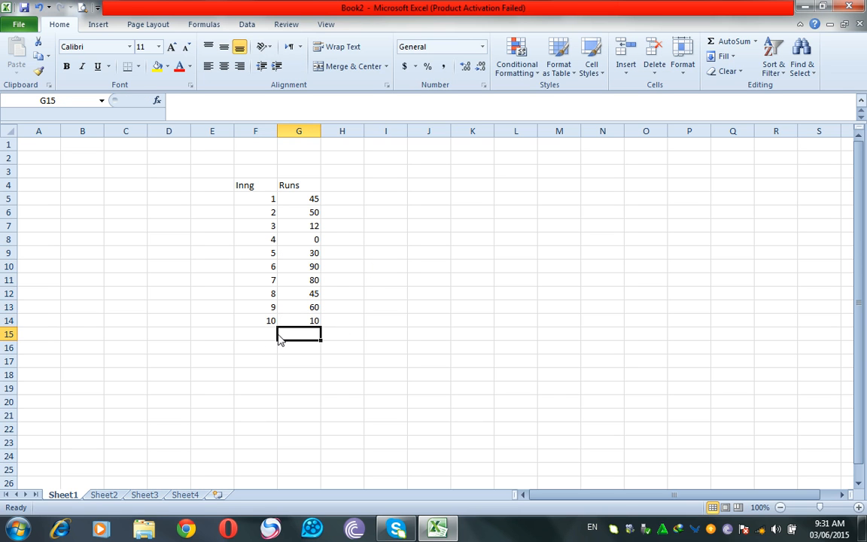
left_click(268, 337)
left_click(305, 318)
type("2")
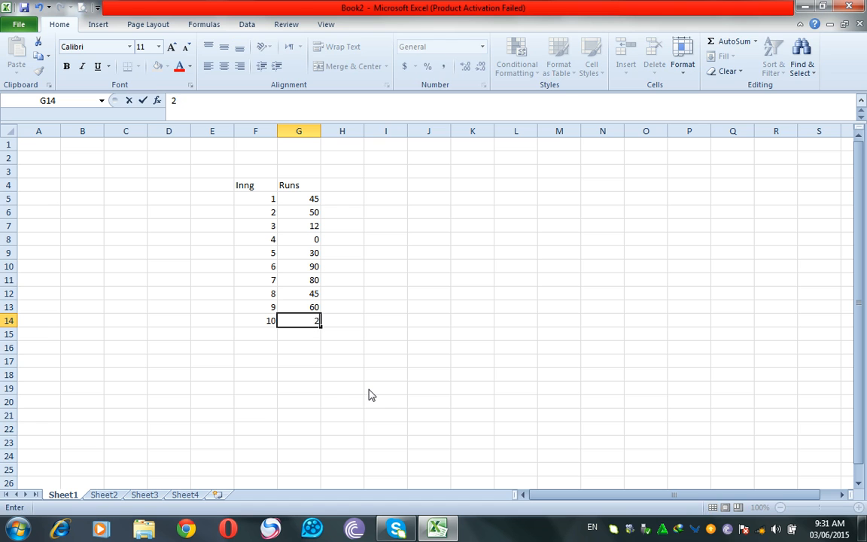
key("Return")
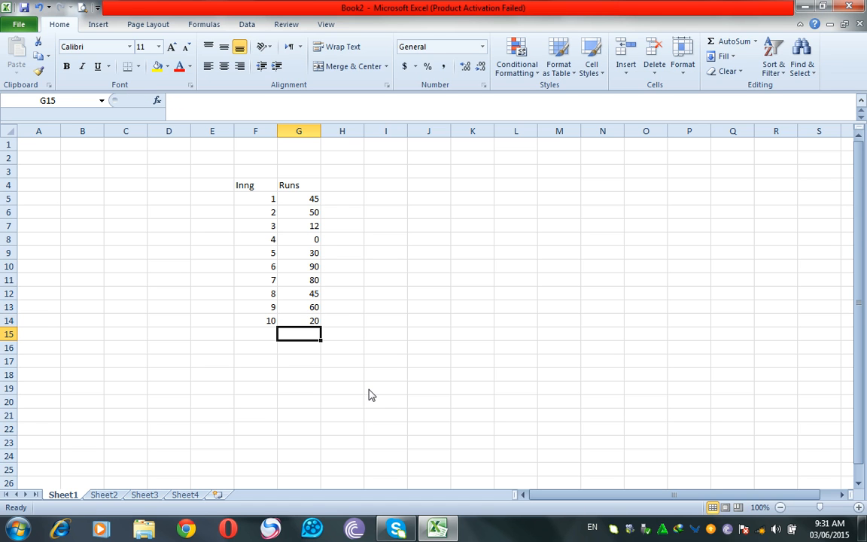
Sum the runs in G15 (432) and label the row Total Score in F15.
left_click(718, 42)
left_click(718, 42)
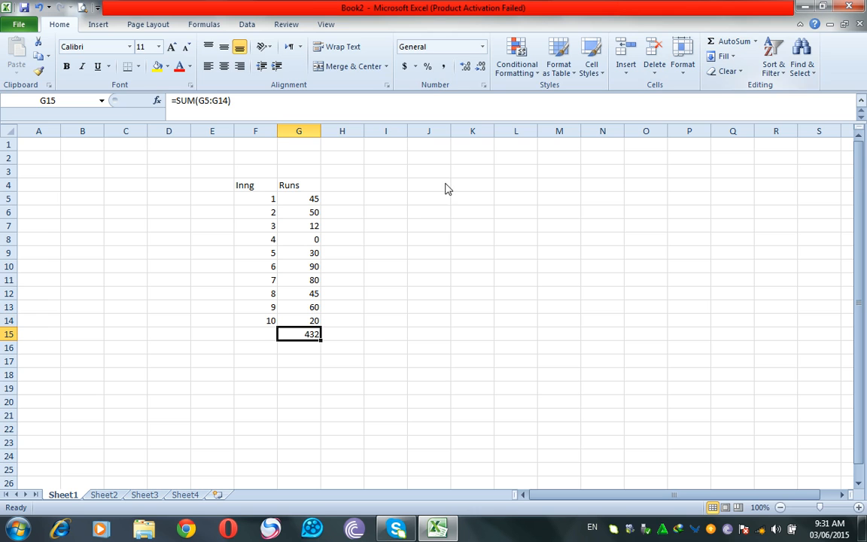
left_click(304, 349)
left_click(257, 335)
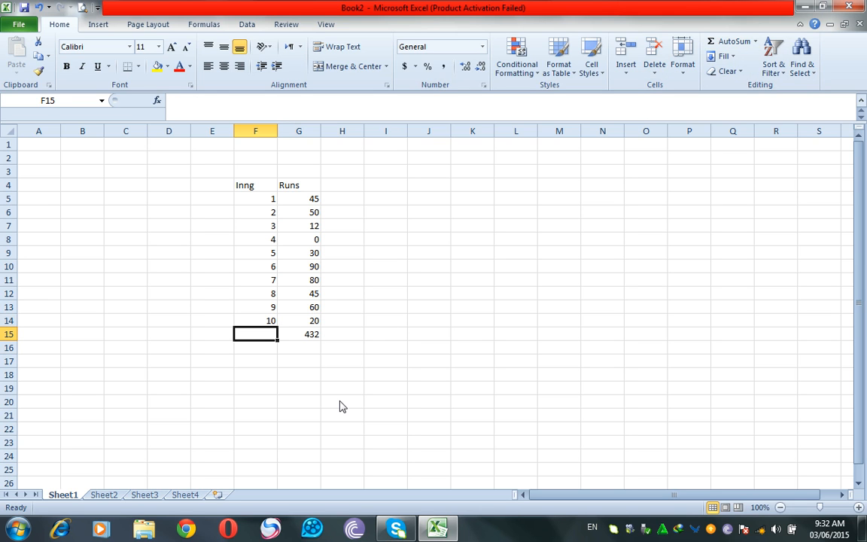
type("Tot")
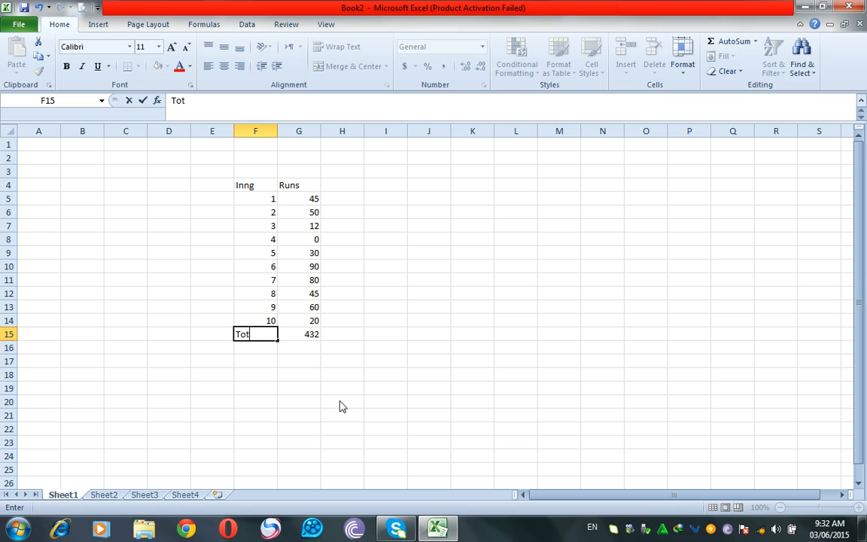
type("al Score")
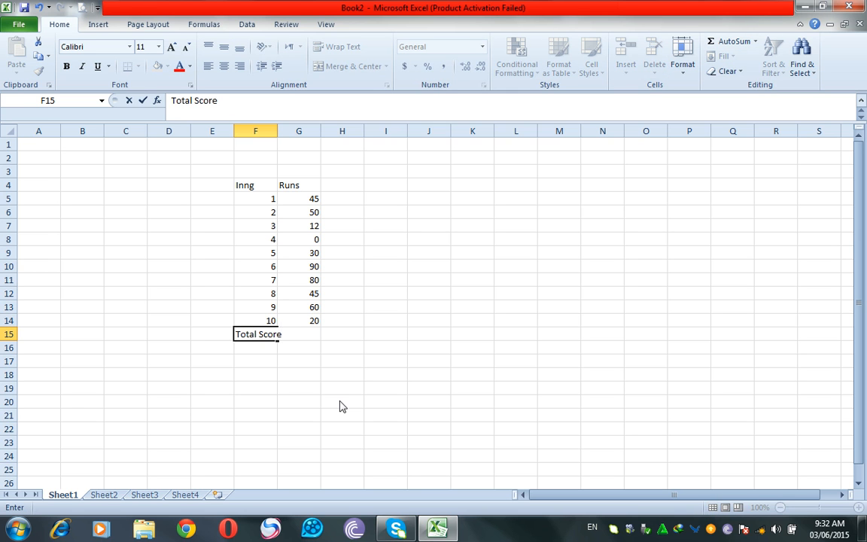
key("Return")
Widen column F to fit the labels and add an Average label in F16.
left_click(269, 132)
left_click_drag(277, 137, 301, 136)
left_click(313, 335)
left_click(291, 349)
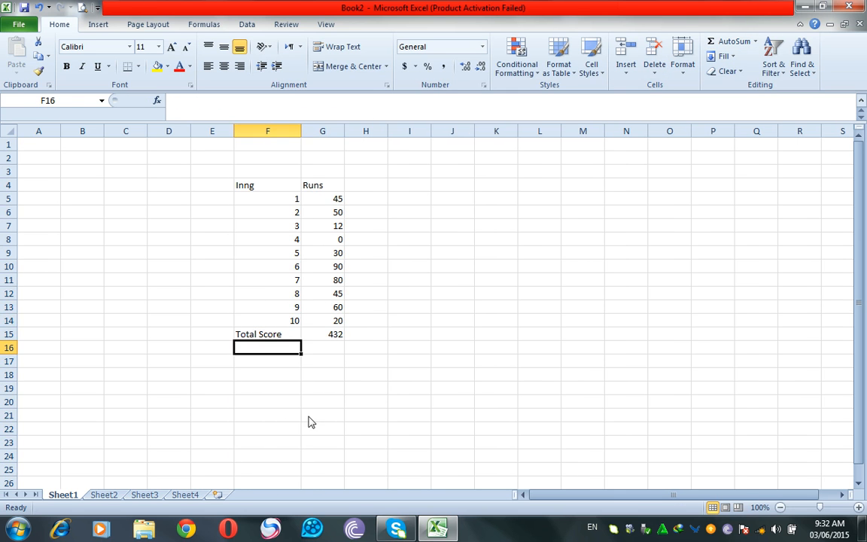
type("Average")
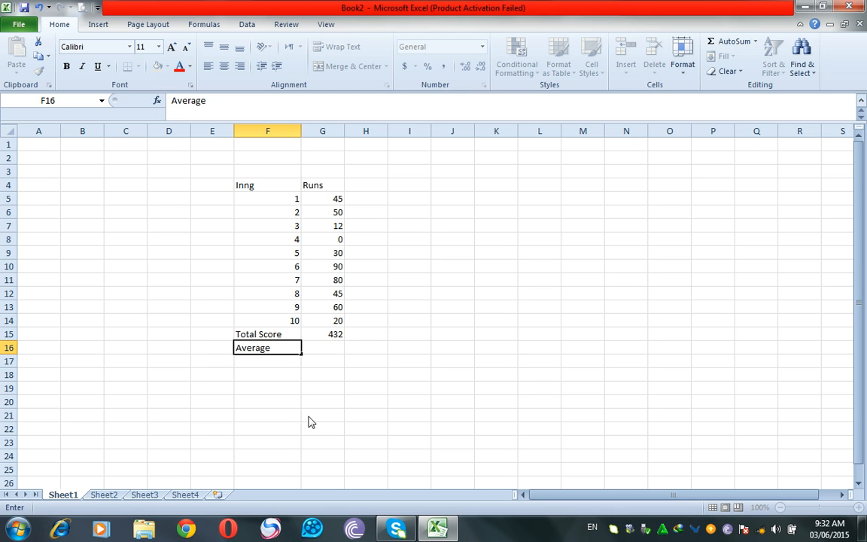
key("Tab")
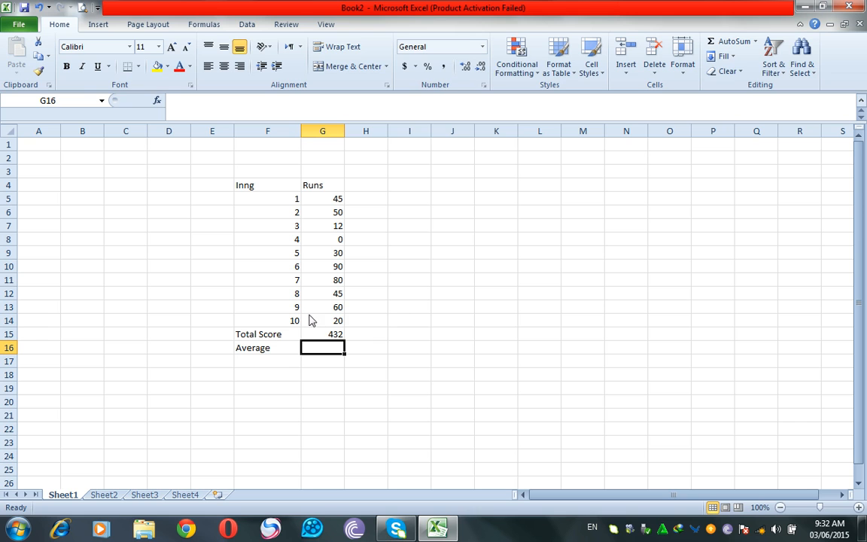
key("Up")
key("Down")
Insert the average of runs G5:G14 in G16, giving 43.2.
left_click(757, 42)
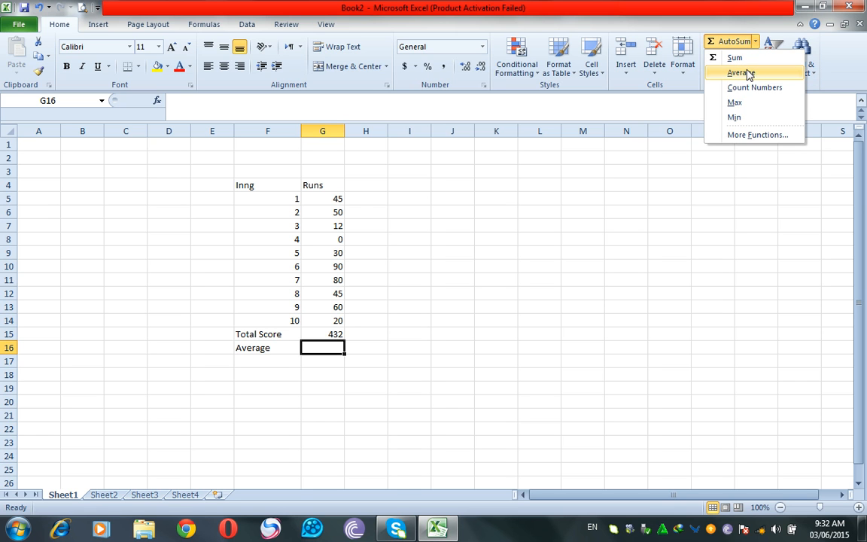
left_click(741, 73)
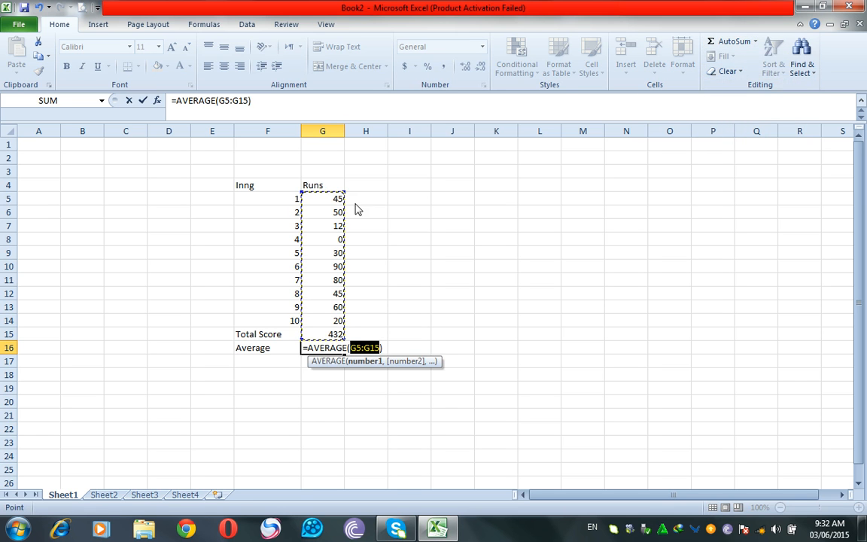
left_click_drag(333, 199, 330, 325)
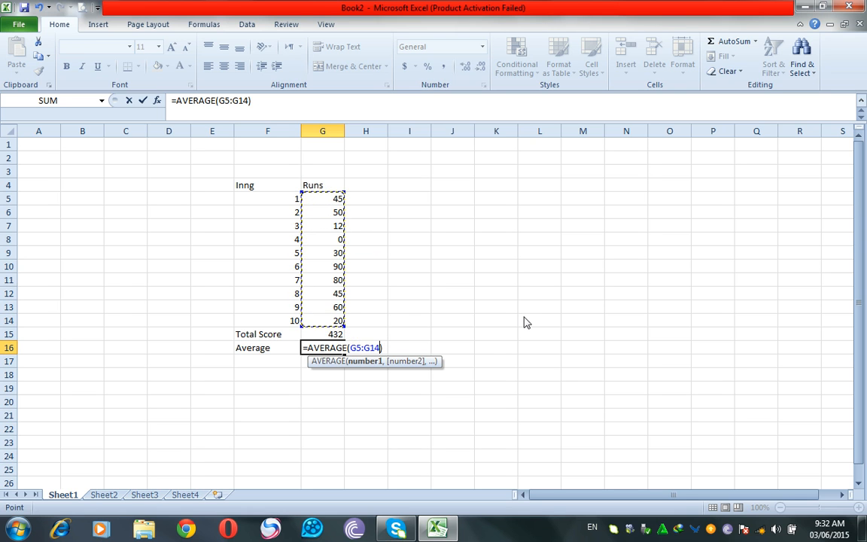
key("Tab")
left_click(331, 350)
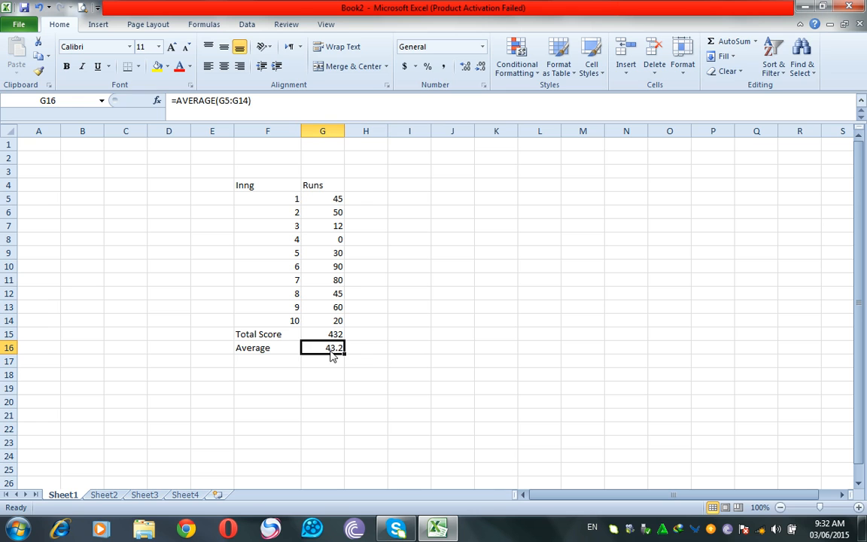
Label row 17 as High Score in F17.
left_click(336, 362)
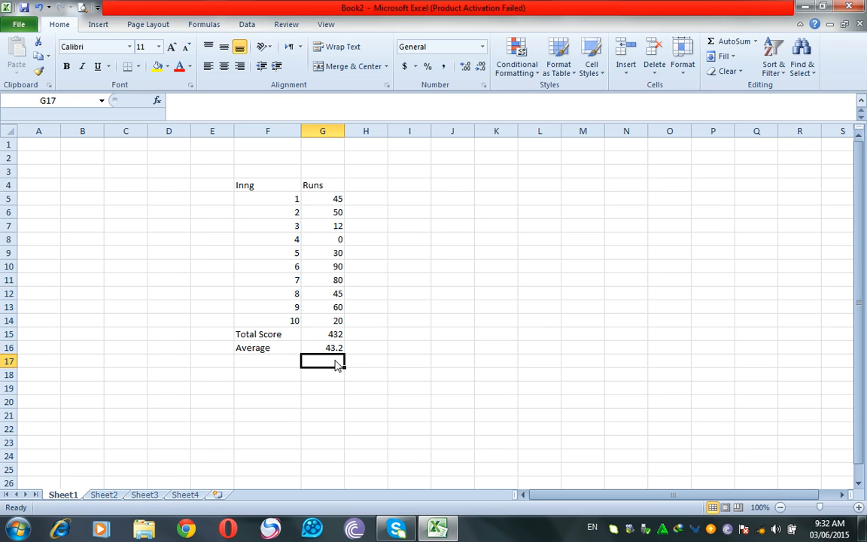
left_click(243, 365)
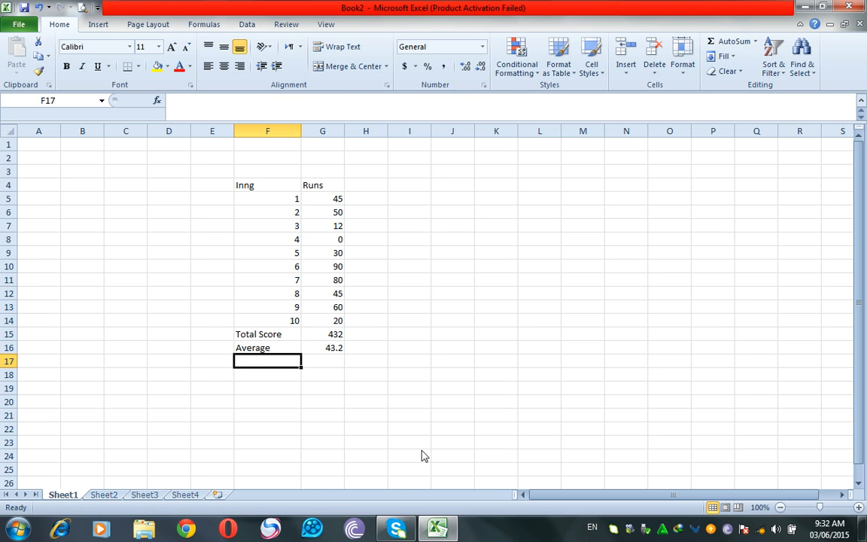
type("High Score")
key("Tab")
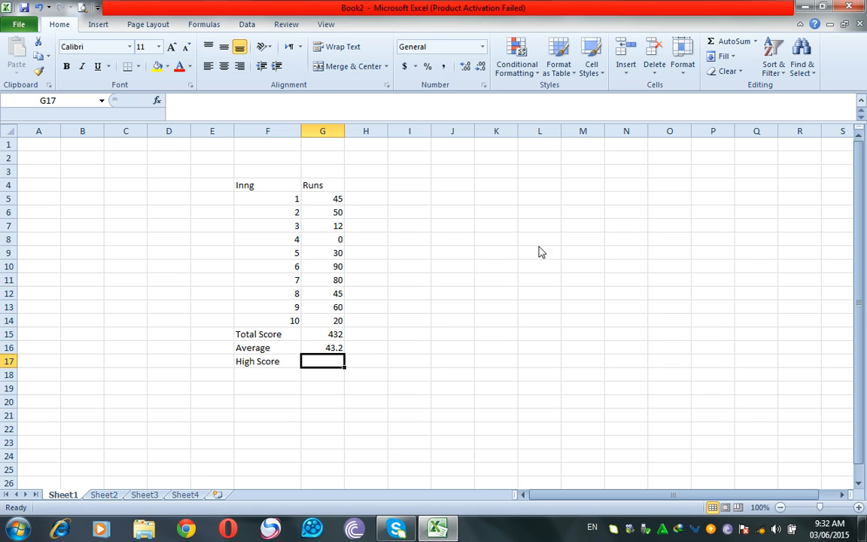
Insert MAX(G5:G14) in G17, showing the top score of 90.
left_click(754, 42)
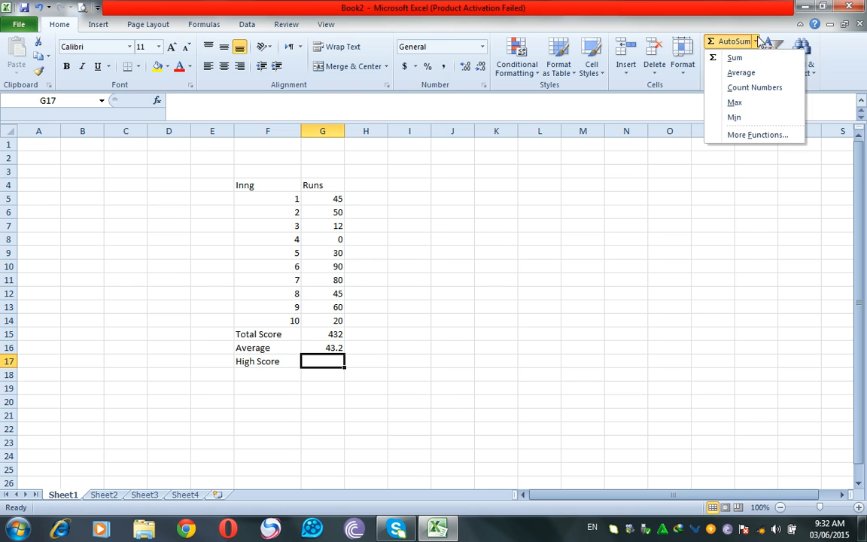
left_click(734, 103)
left_click(328, 205)
left_click_drag(328, 204, 330, 321)
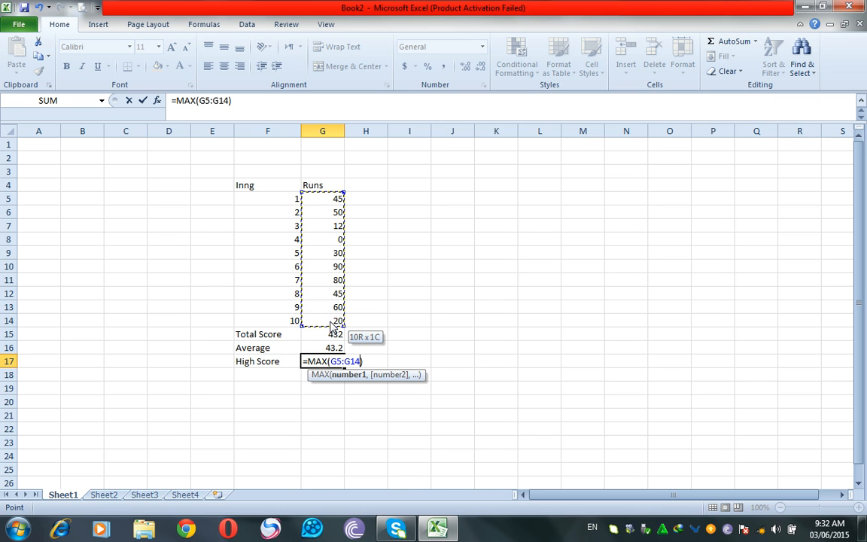
key("Tab")
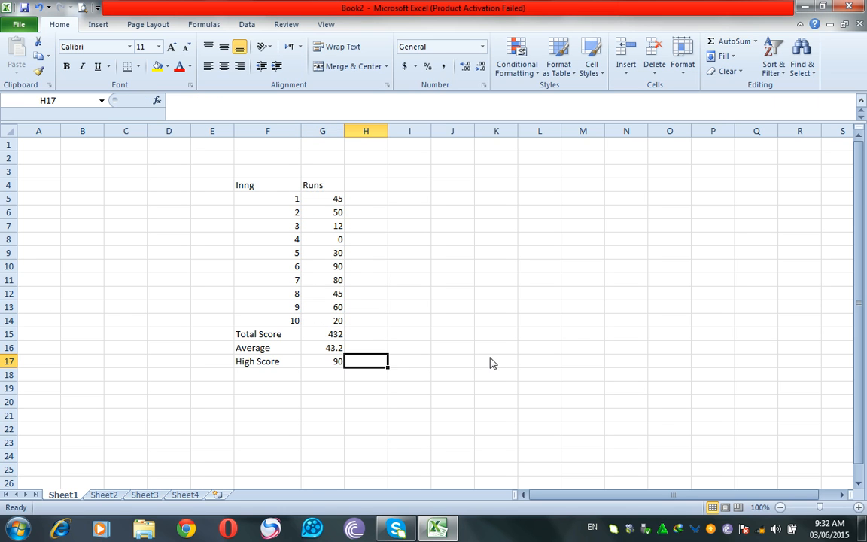
left_click_drag(309, 359, 260, 336)
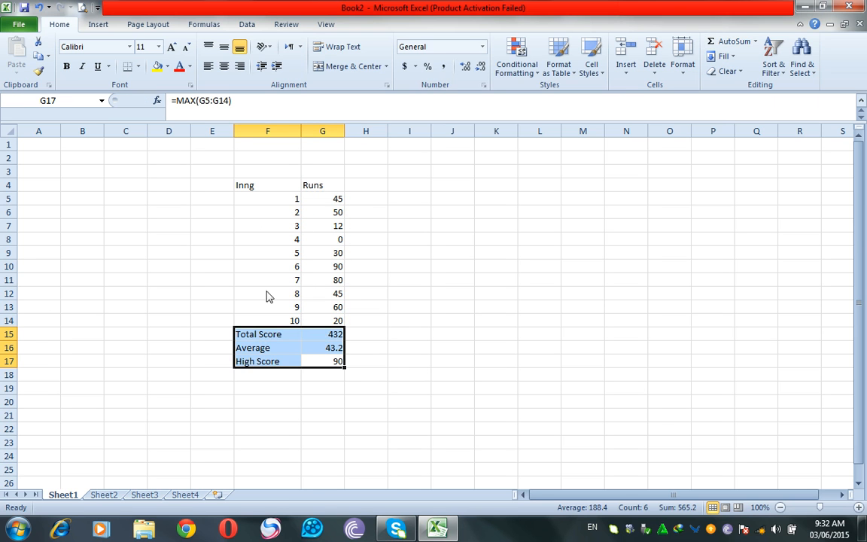
Format the summary rows F15:G17 as bold with yellow fill and All Borders.
left_click(67, 67)
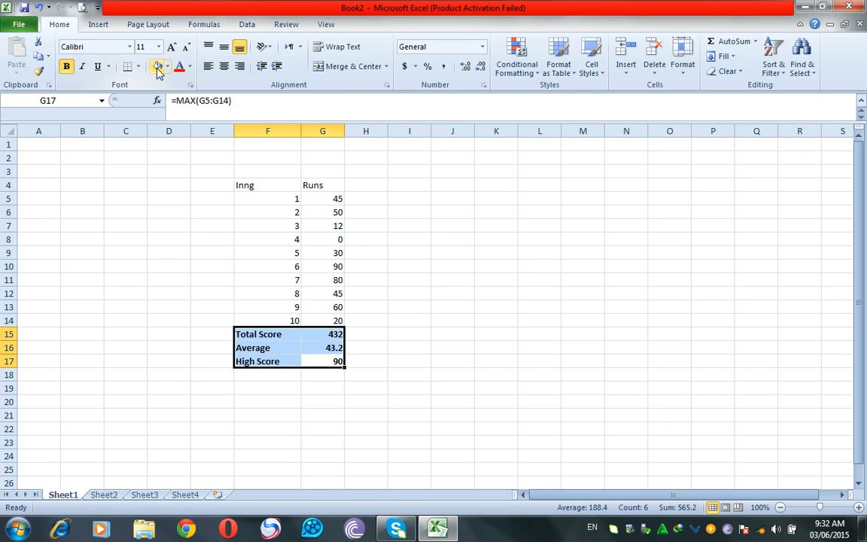
left_click(157, 67)
left_click(138, 66)
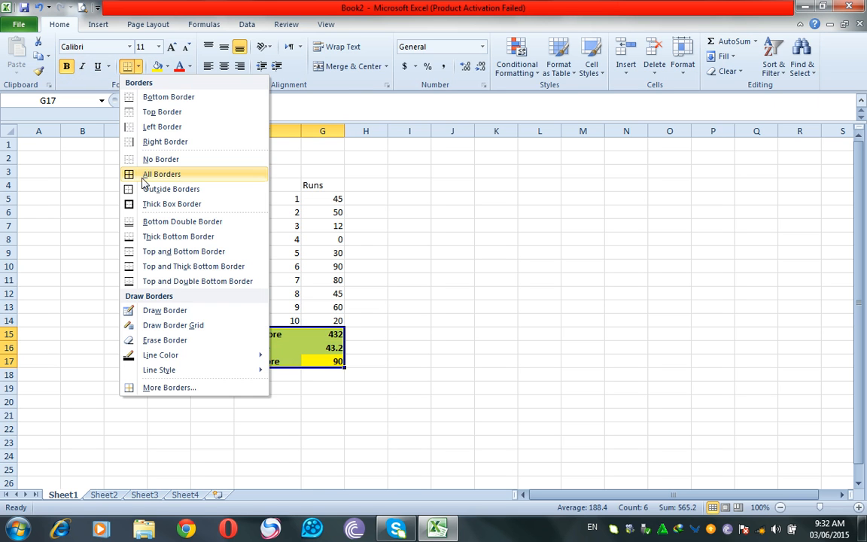
left_click(140, 179)
left_click(444, 385)
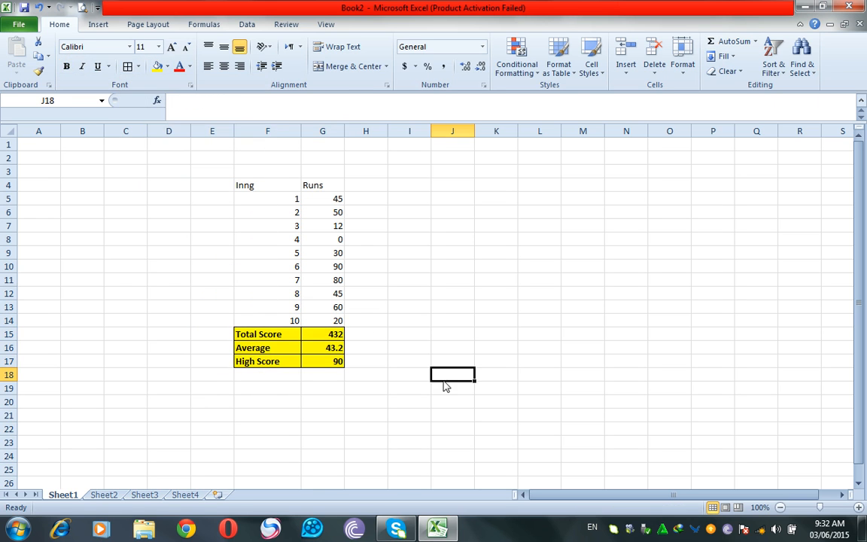
left_click(265, 333)
left_click_drag(337, 340, 334, 339)
left_click_drag(245, 347, 318, 364)
left_click(323, 386)
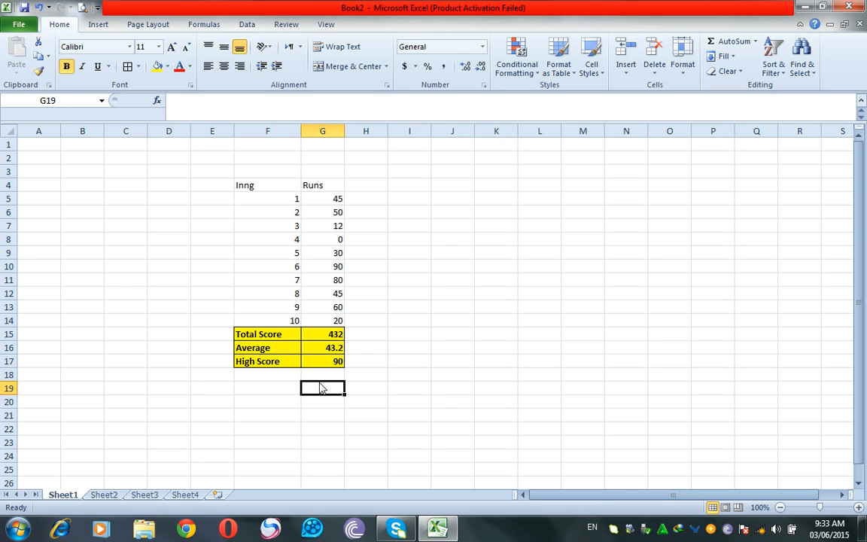
left_click(756, 41)
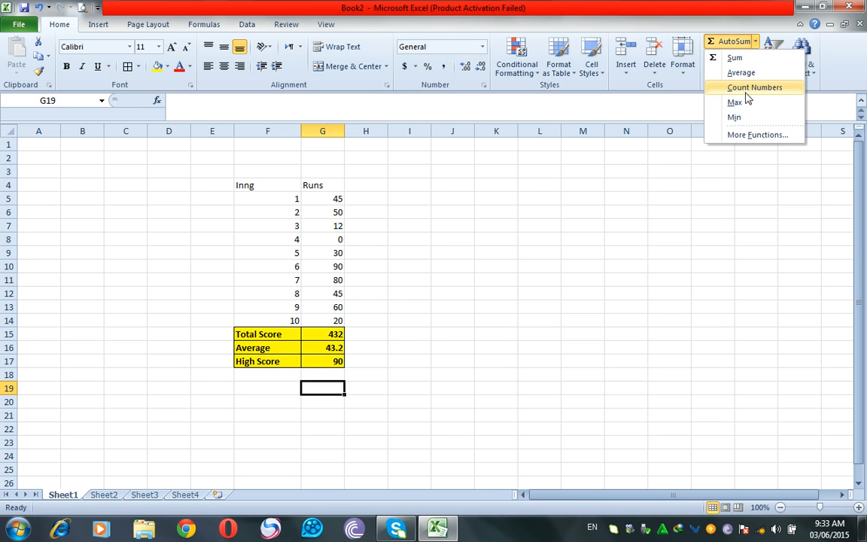
left_click(488, 199)
left_click(492, 199)
Add the label Total Innings in F18.
left_click_drag(267, 199, 273, 215)
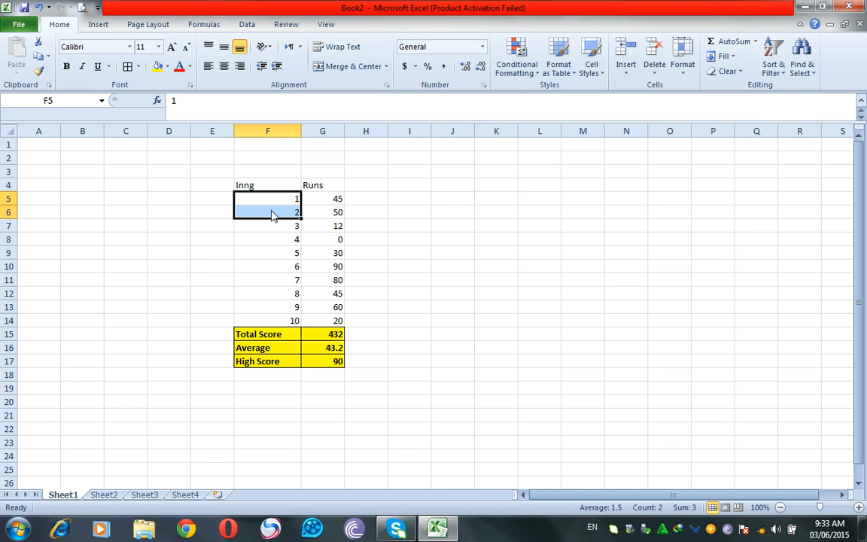
left_click(262, 377)
type("T")
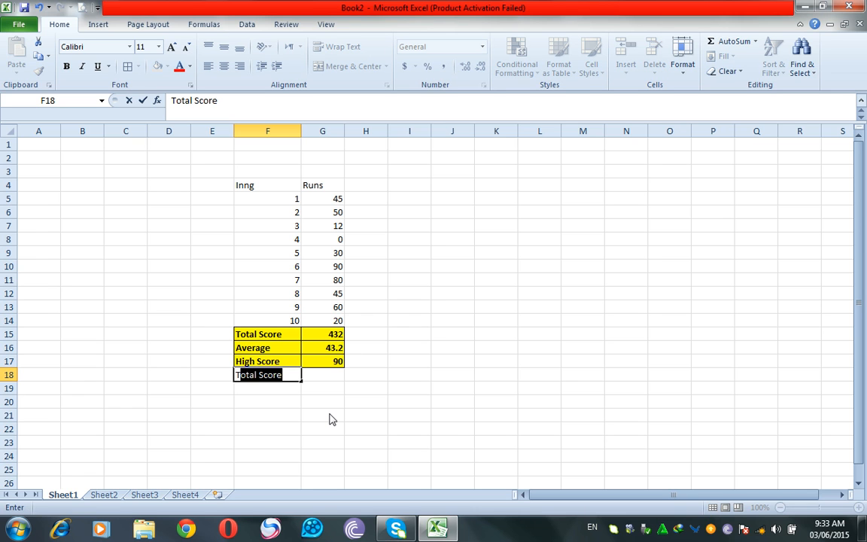
type("otal Inn")
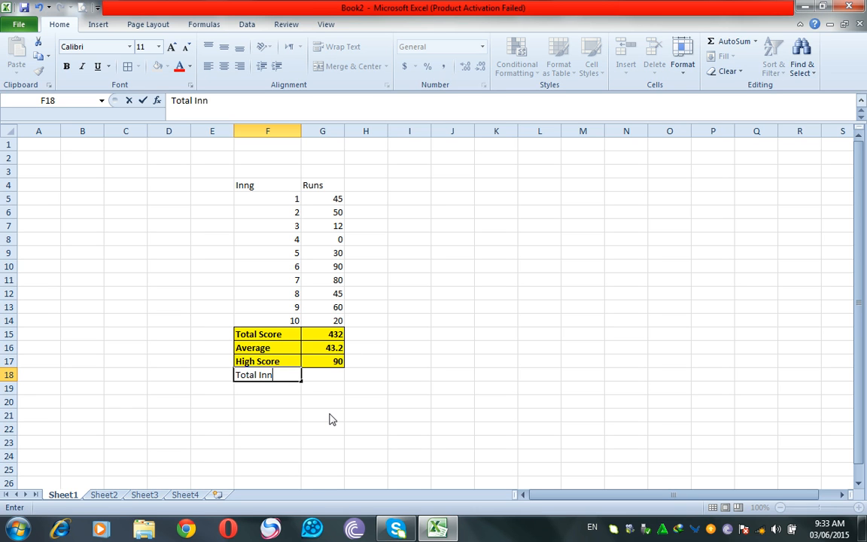
type("ings")
key("Tab")
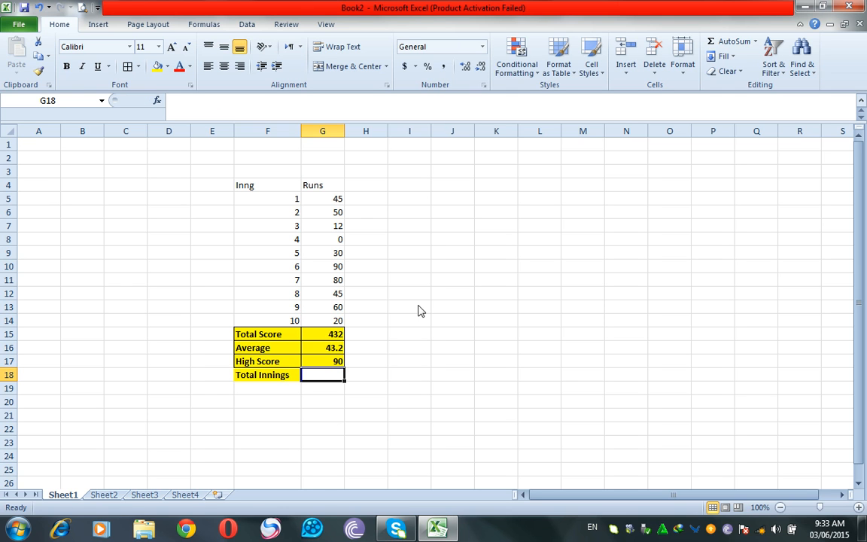
Insert COUNT(G5:G14) in G18, returning 10 innings.
left_click(754, 41)
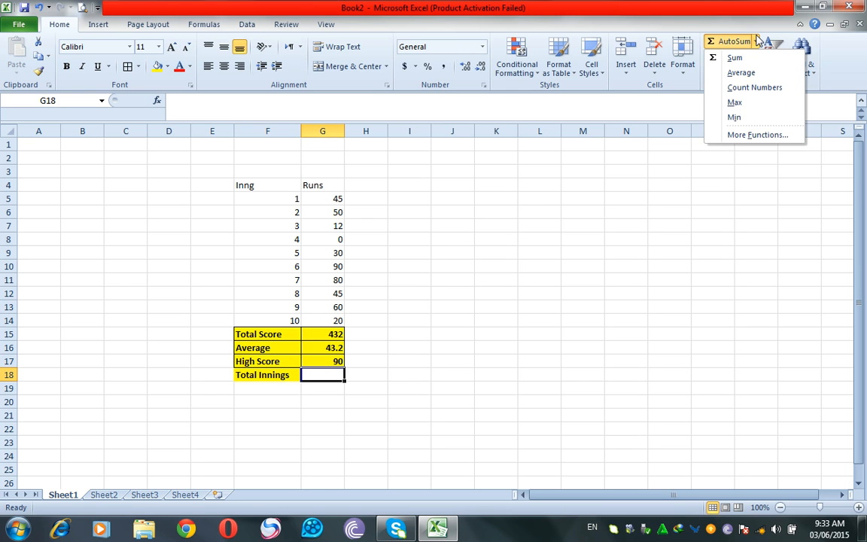
left_click(754, 88)
left_click_drag(335, 199, 343, 321)
key("Tab")
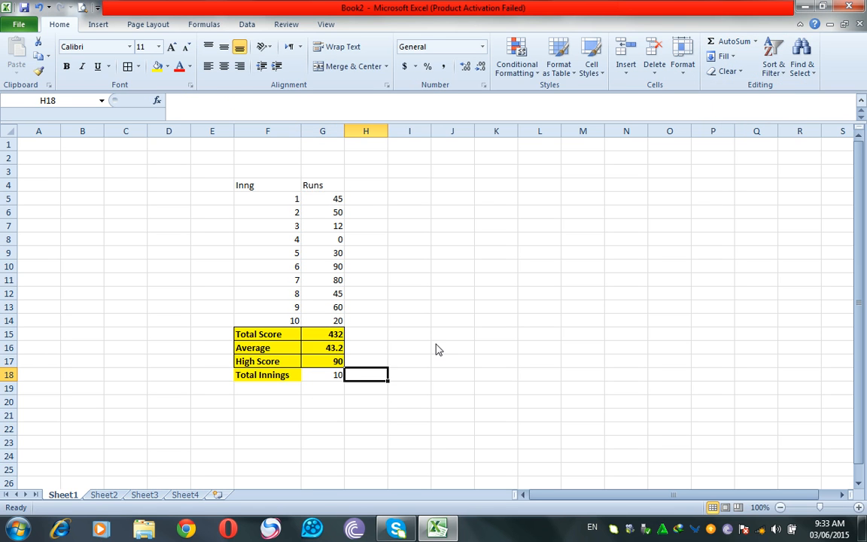
left_click(309, 380)
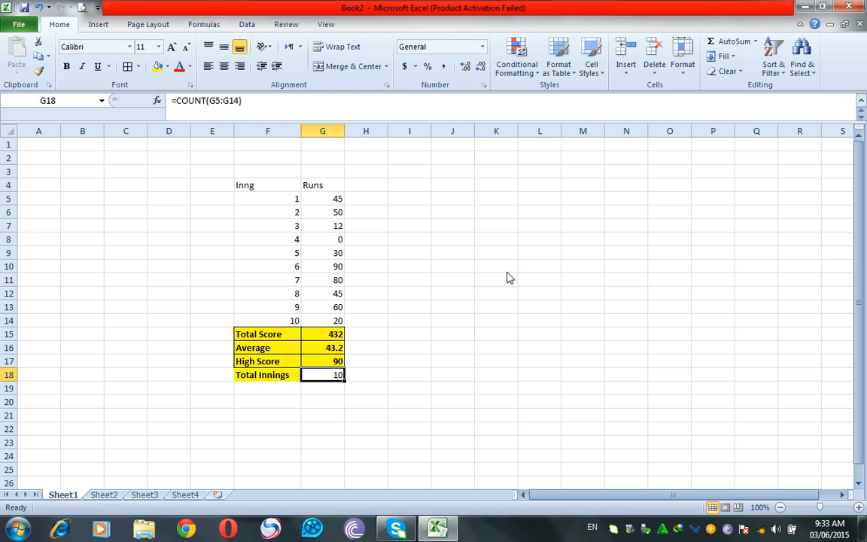
Enter 5000 and 15000 into J4:J5.
left_click_drag(593, 237, 591, 225)
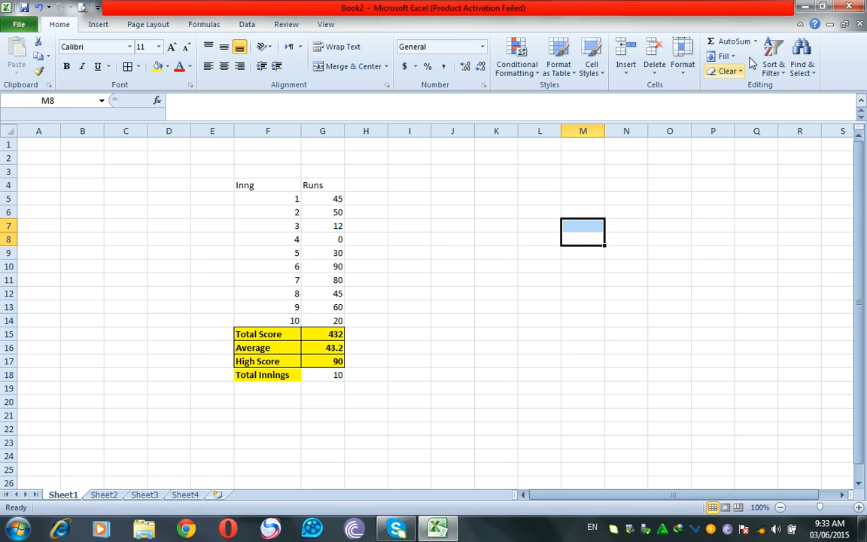
left_click(731, 57)
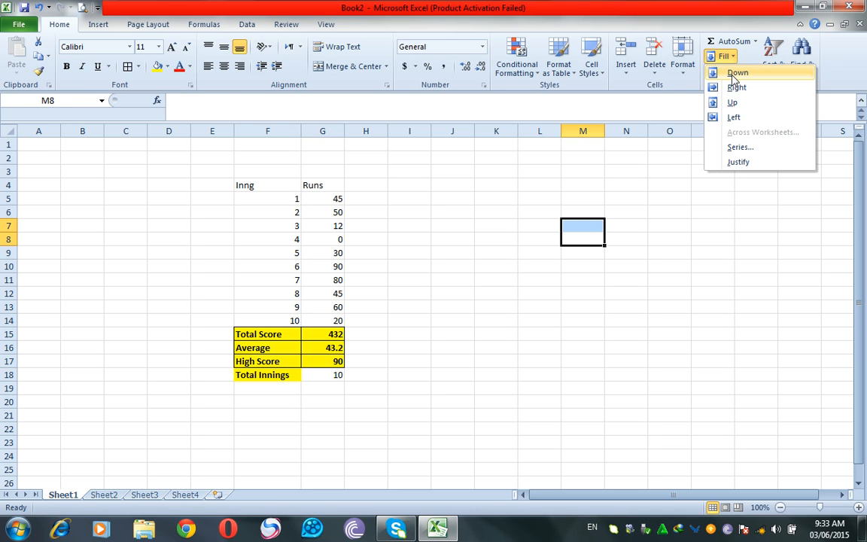
left_click(472, 229)
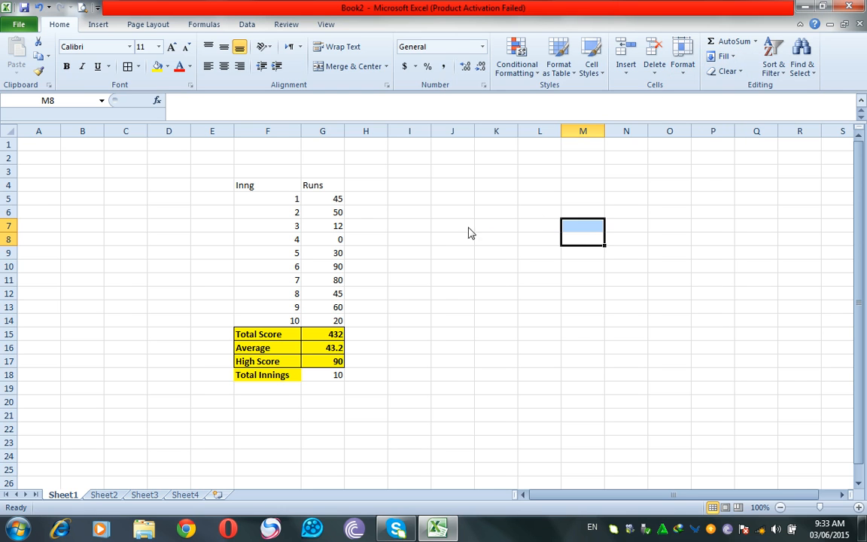
left_click(467, 186)
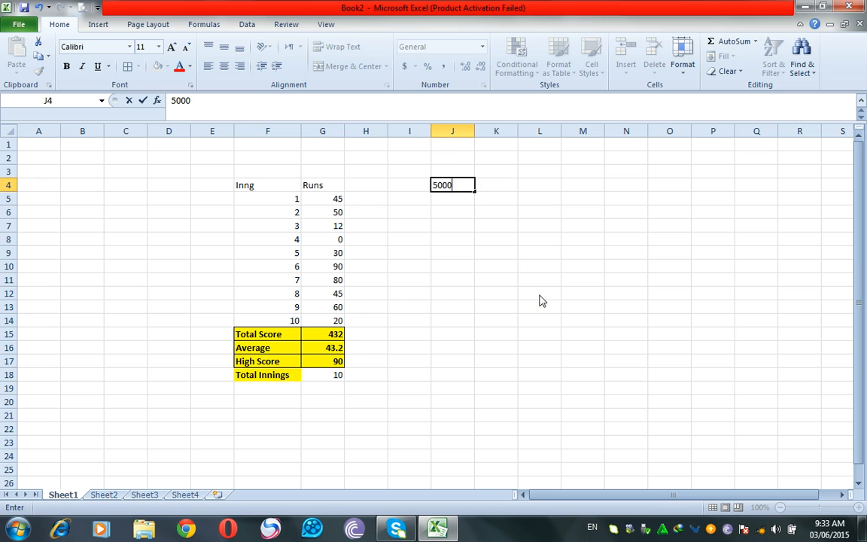
key("Return")
type("15000")
key("Return")
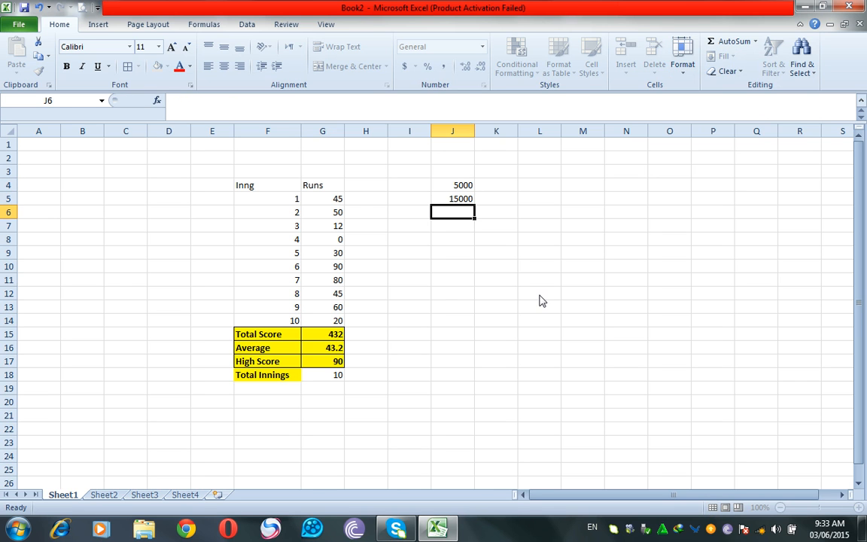
key("Up")
key("Up")
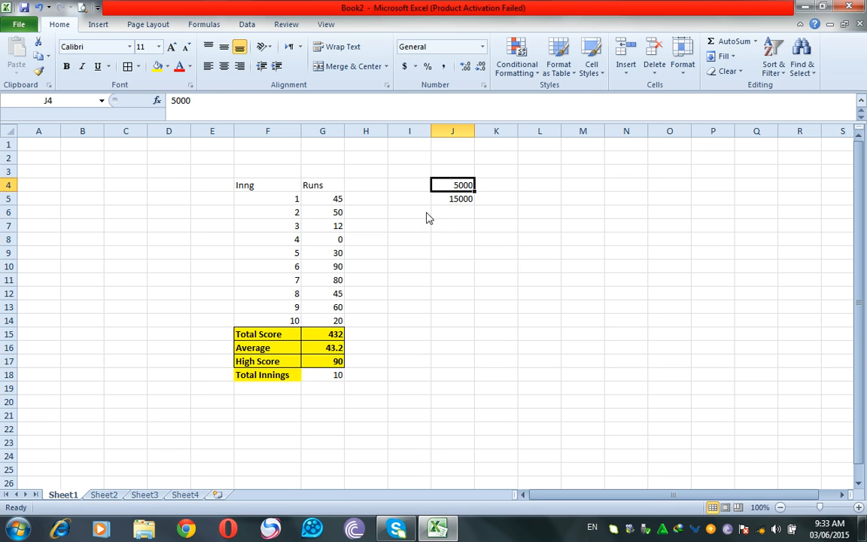
Enter 18000 in J6 and 14000 in K6 and J7, then start typing 30000.
left_click(452, 214)
type("18000")
key("Tab")
type("14000")
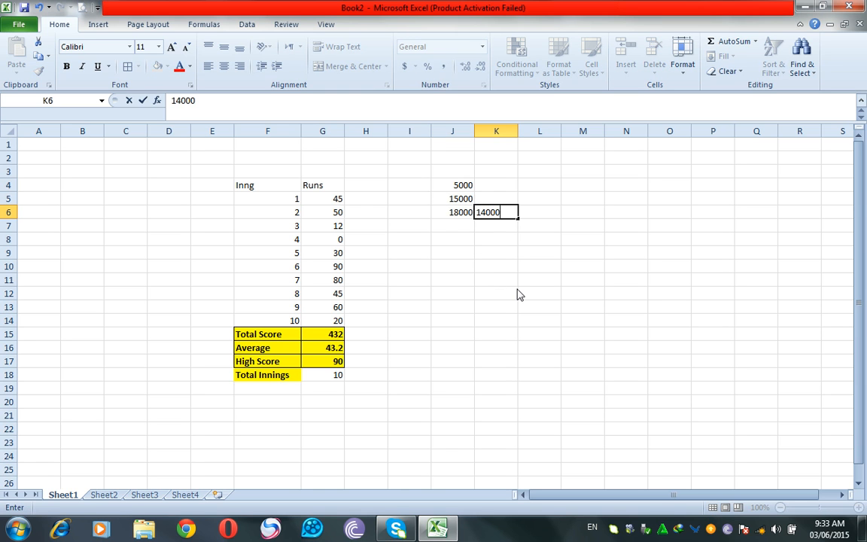
key("Left")
key("Down")
type("14000")
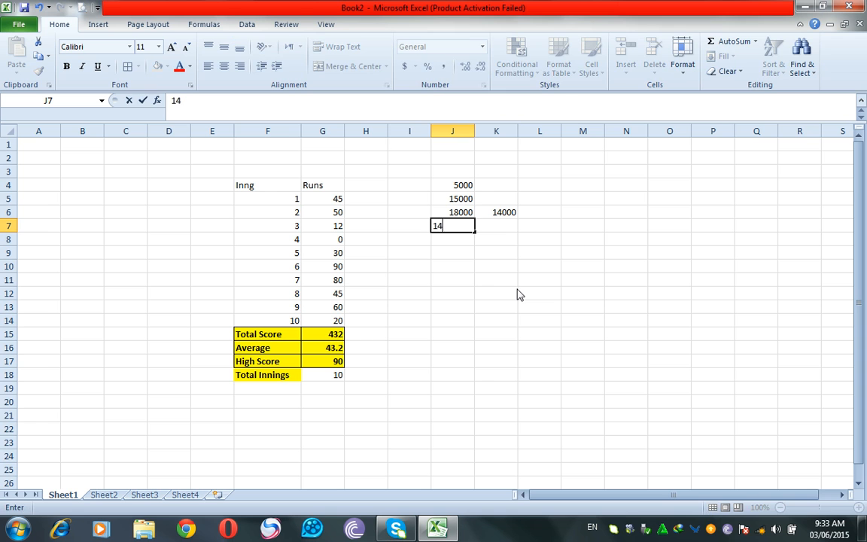
key("Tab")
key("Up")
key("Up")
key("Up")
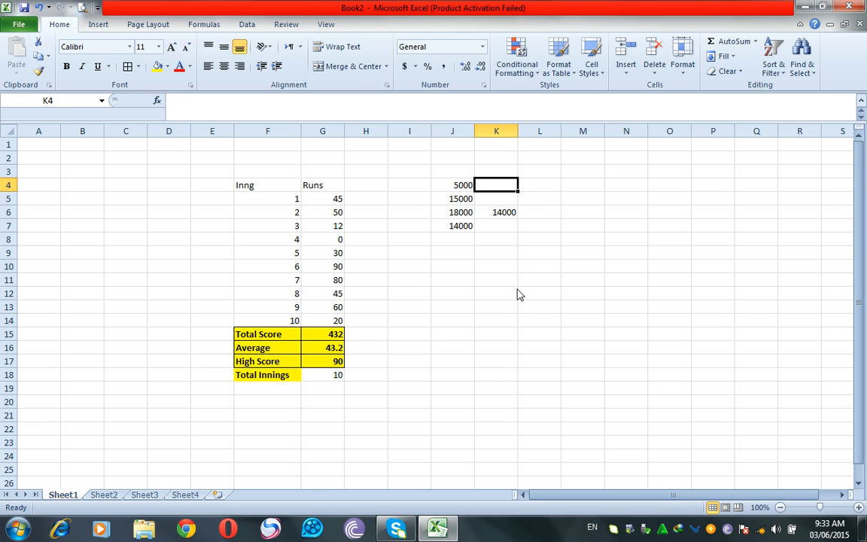
type("30000")
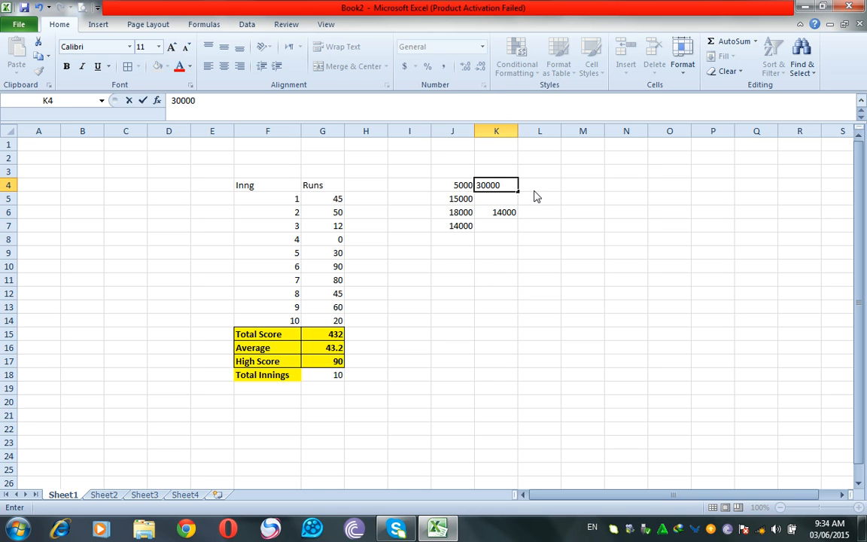
Copy 30000 from K4 down through K7 with the fill handle.
left_click_drag(517, 192, 517, 238)
left_click(573, 200)
left_click(545, 187)
Change the J4 value to 12000.
left_click_drag(447, 186, 520, 188)
left_click(461, 186)
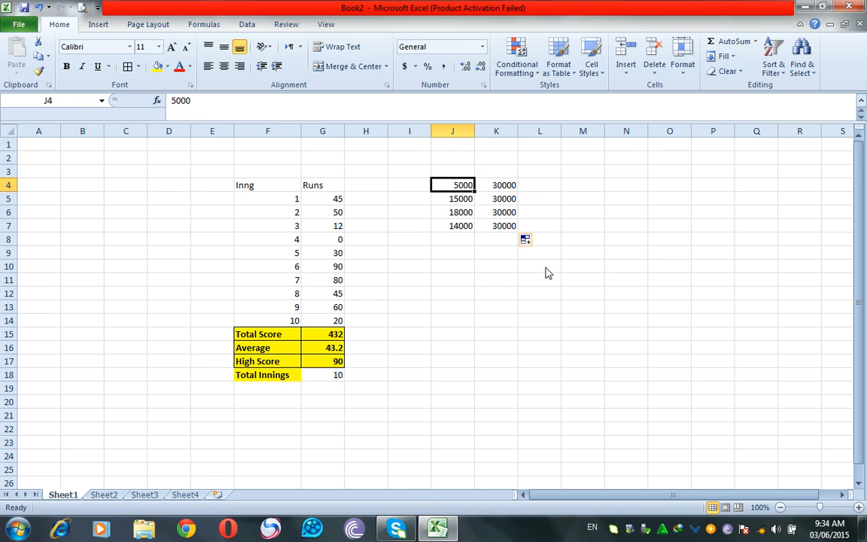
type("12000")
key("Tab")
key("Tab")
key("Tab")
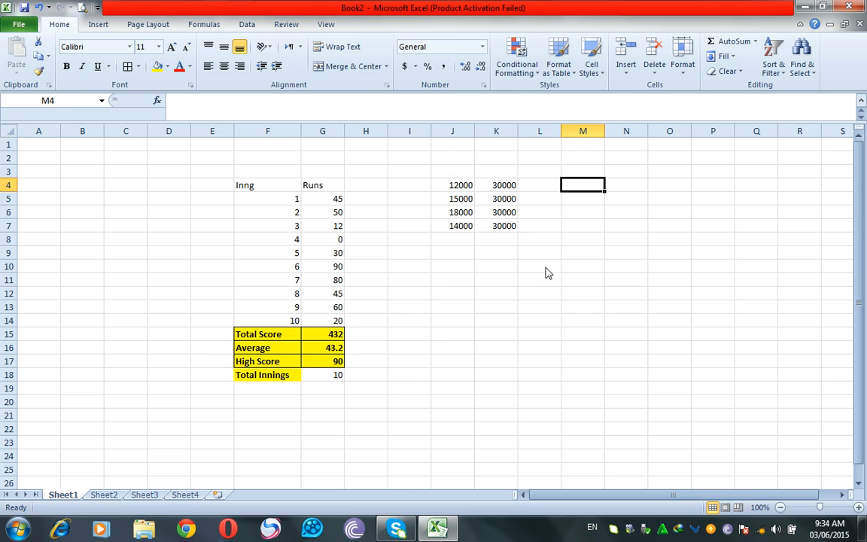
Total J4:K4 in L4 with AutoSum, giving 42000.
key("Left")
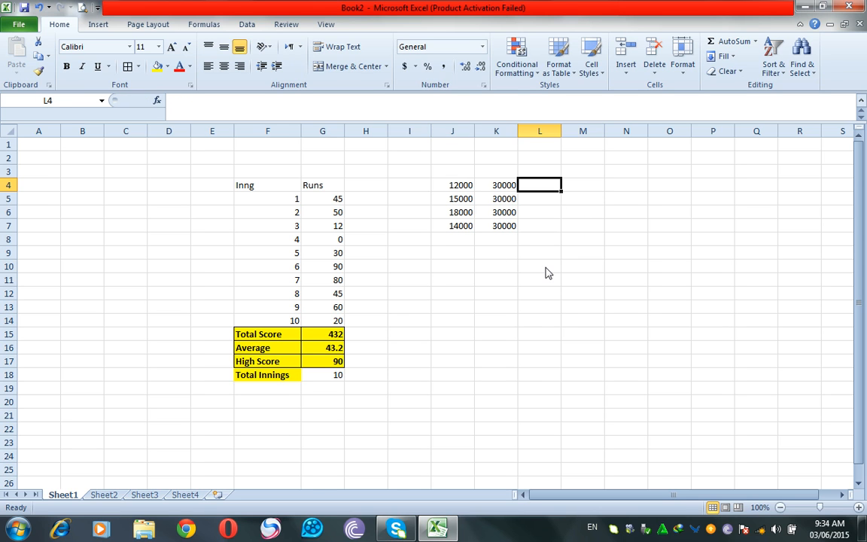
key("alt")
key("alt+equal")
key("Return")
key("Up")
left_click(554, 210)
left_click(543, 188)
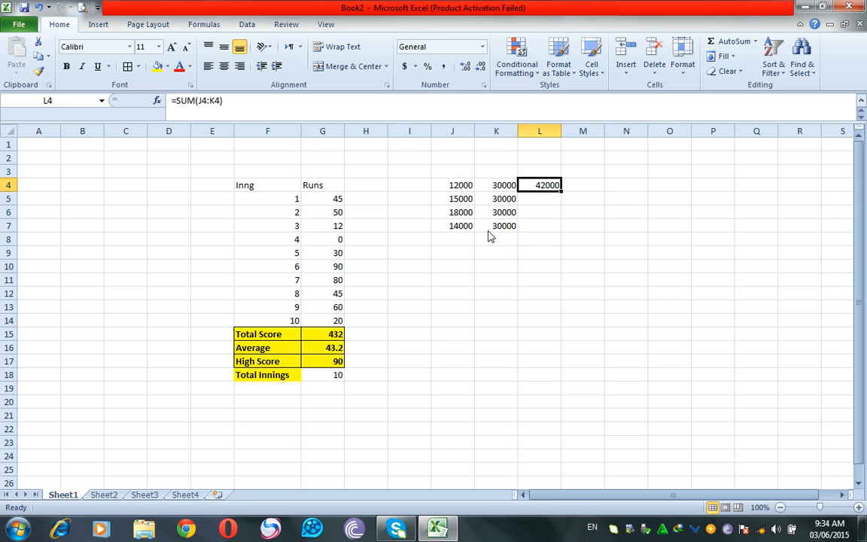
Fill the L4 SUM formula down through L7, giving 45000, 48000 and 44000.
left_click_drag(563, 198, 561, 231)
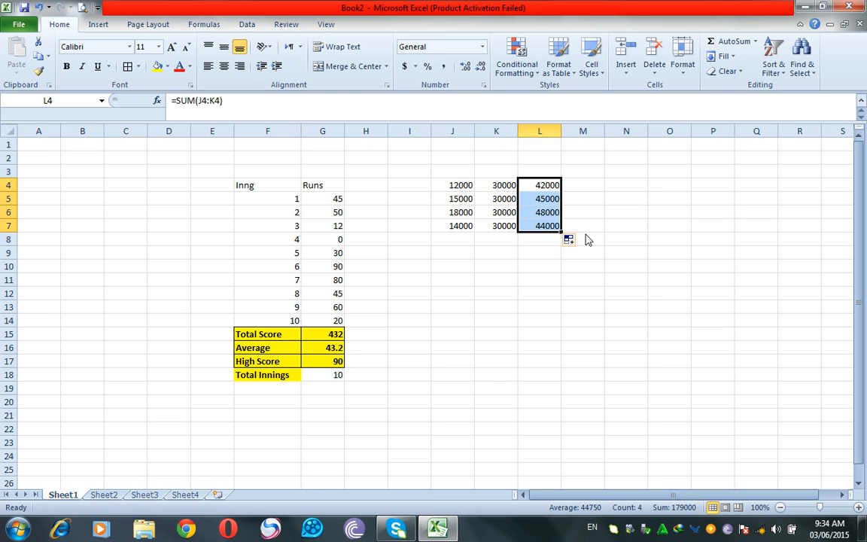
left_click(39, 9)
left_click(465, 227)
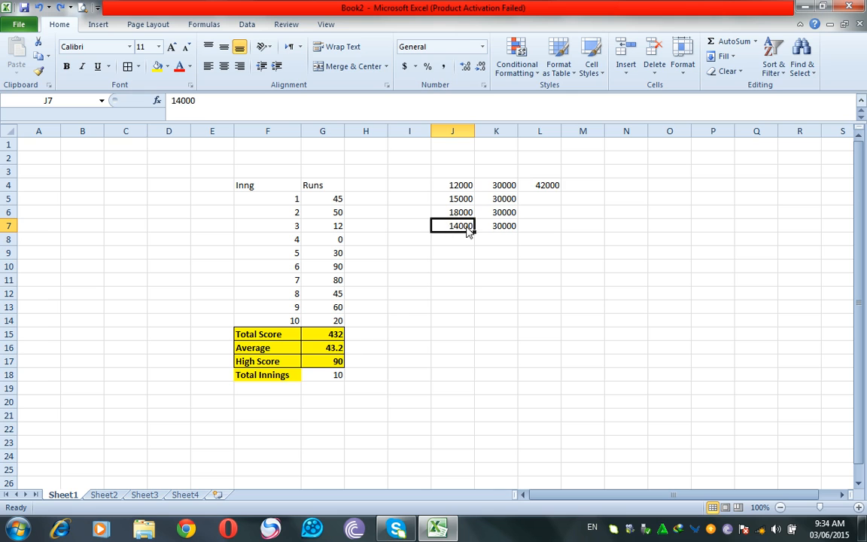
left_click(550, 190)
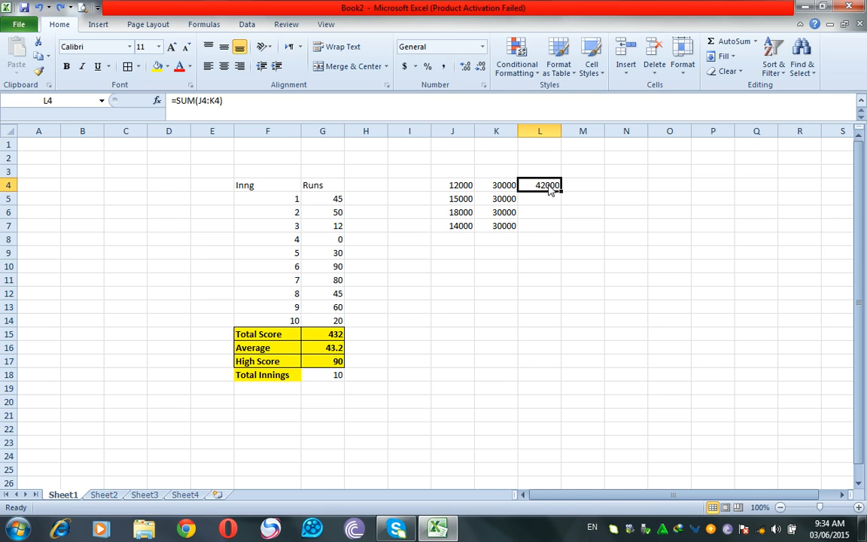
left_click_drag(550, 189, 549, 228)
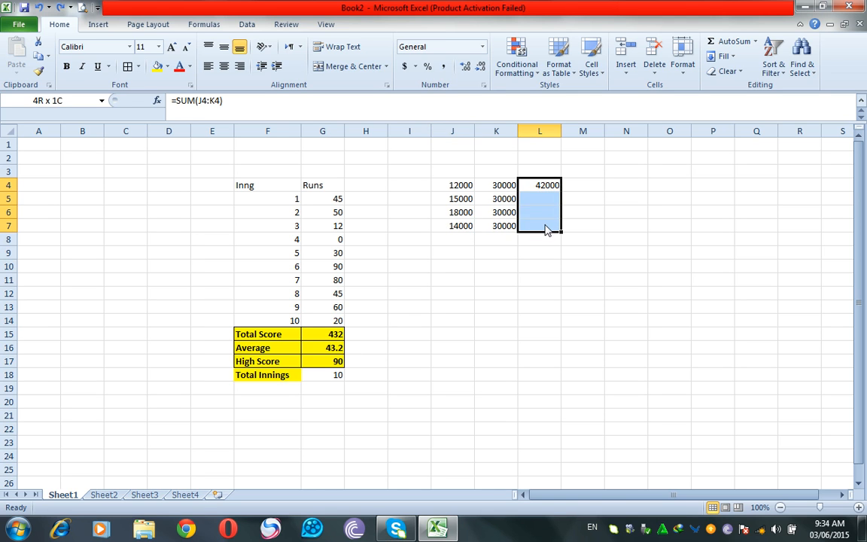
left_click(724, 56)
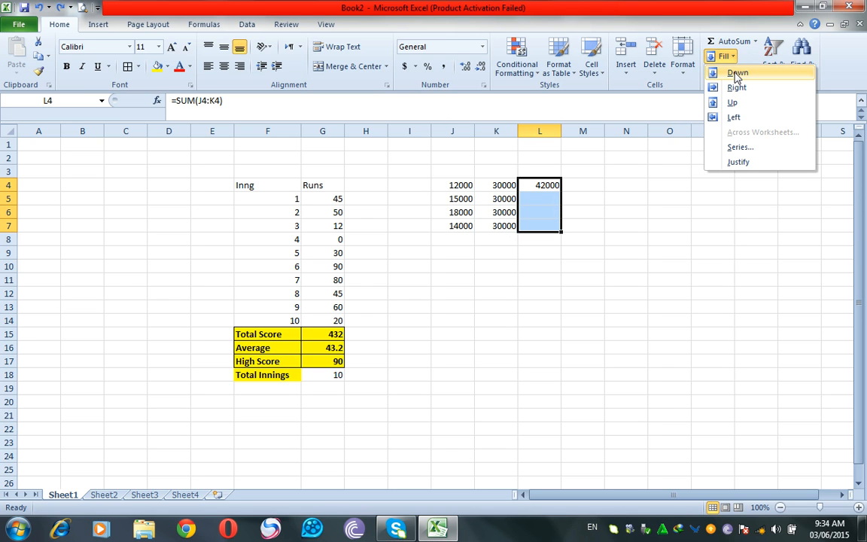
left_click(737, 73)
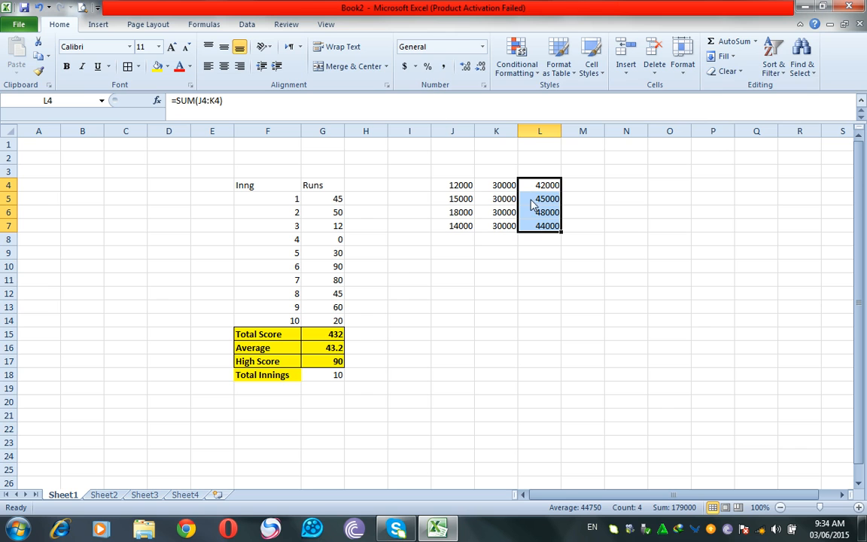
left_click(724, 57)
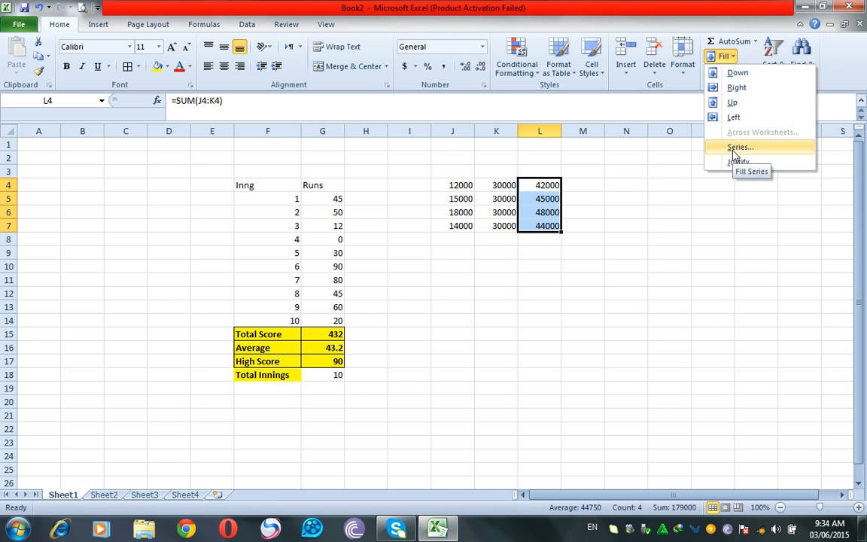
left_click(646, 207)
Enter 1 in N4, then undo the 1–20 series filled down to N23.
left_click(632, 190)
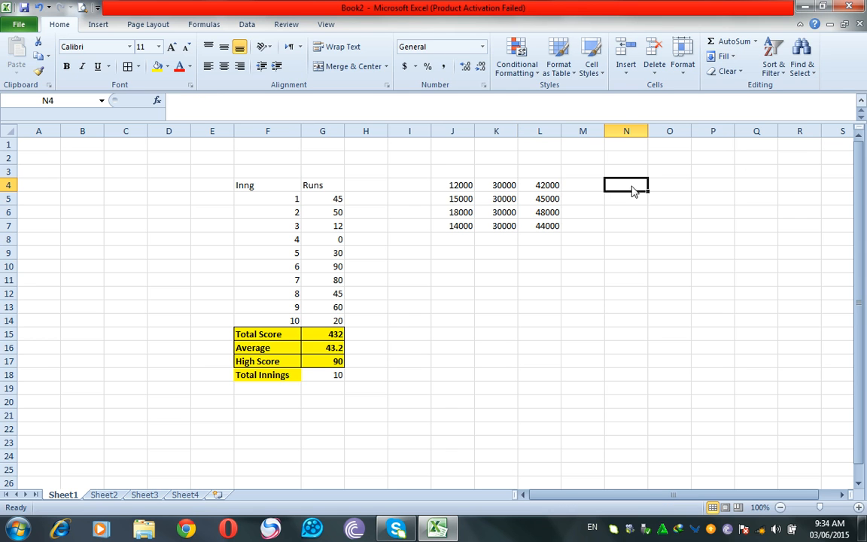
type("1")
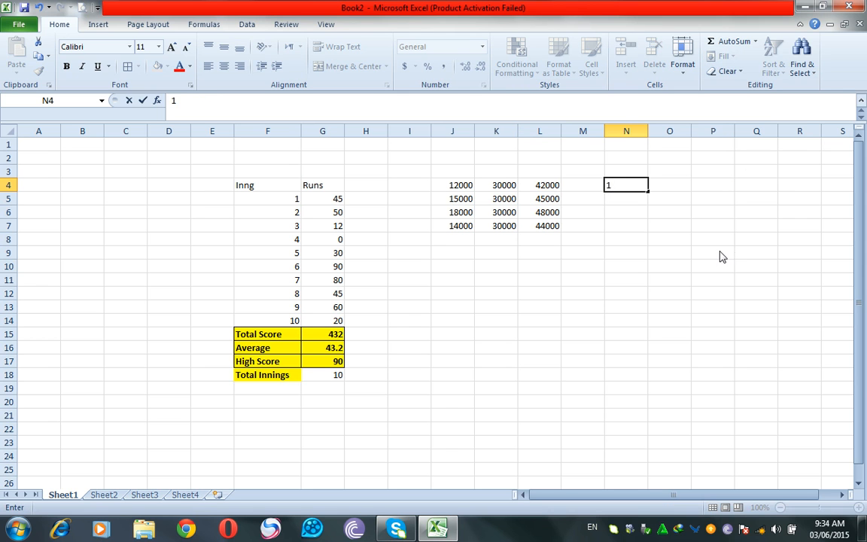
left_click(719, 254)
left_click(637, 190)
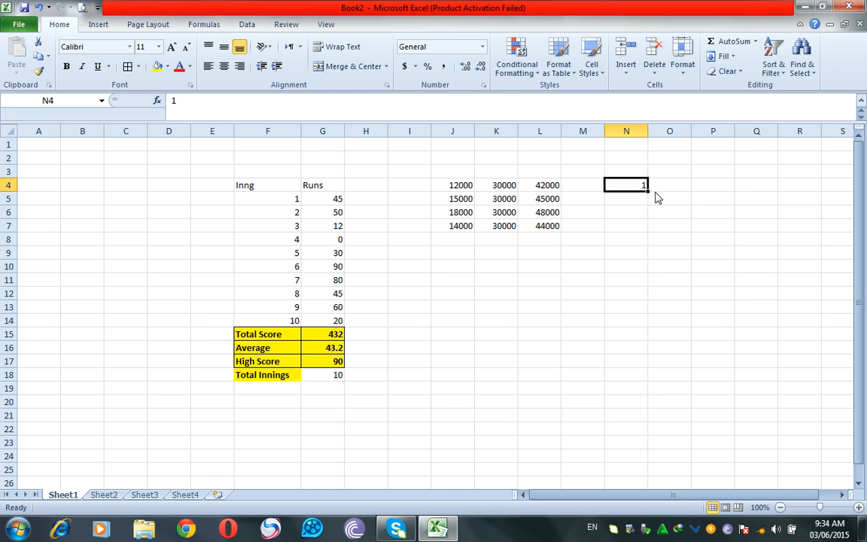
left_click_drag(650, 195, 635, 447)
left_click(700, 439)
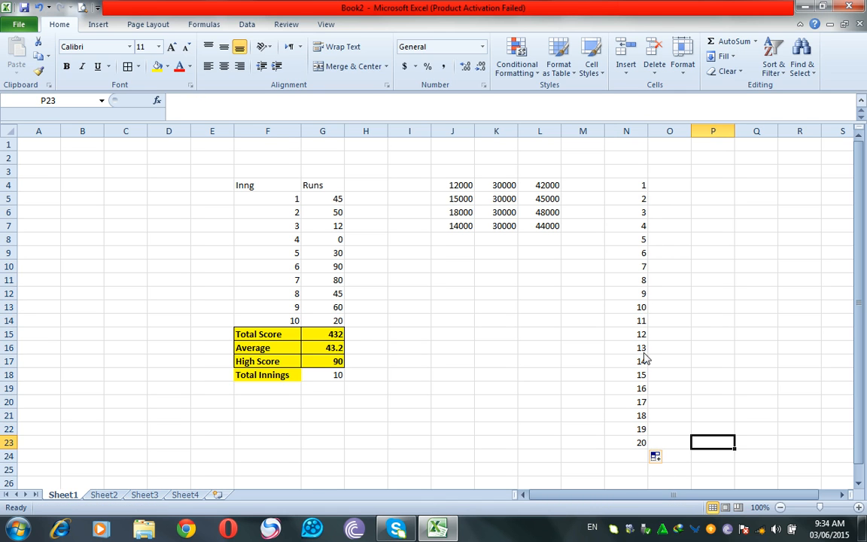
left_click(37, 8)
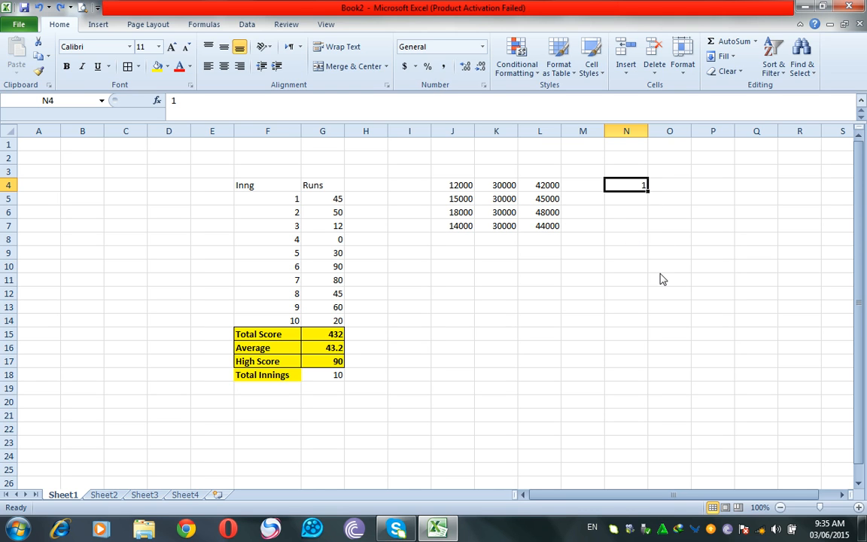
left_click(731, 58)
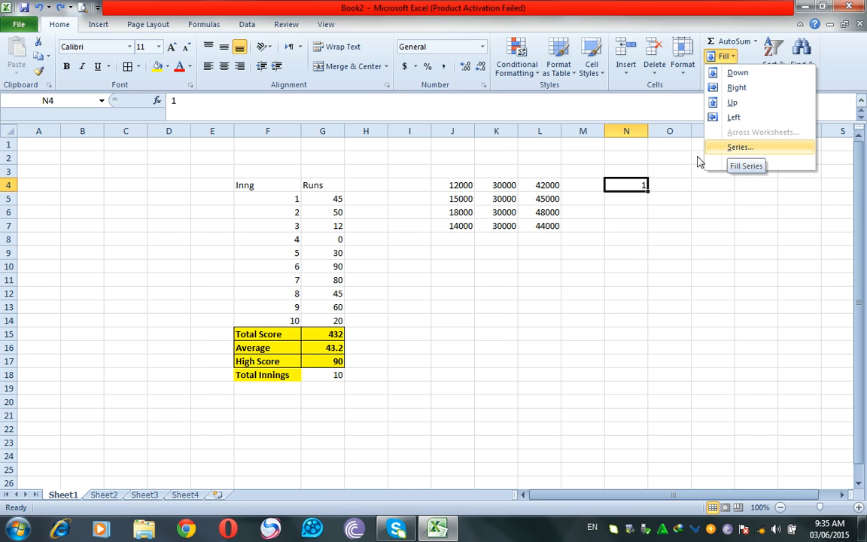
left_click(641, 190)
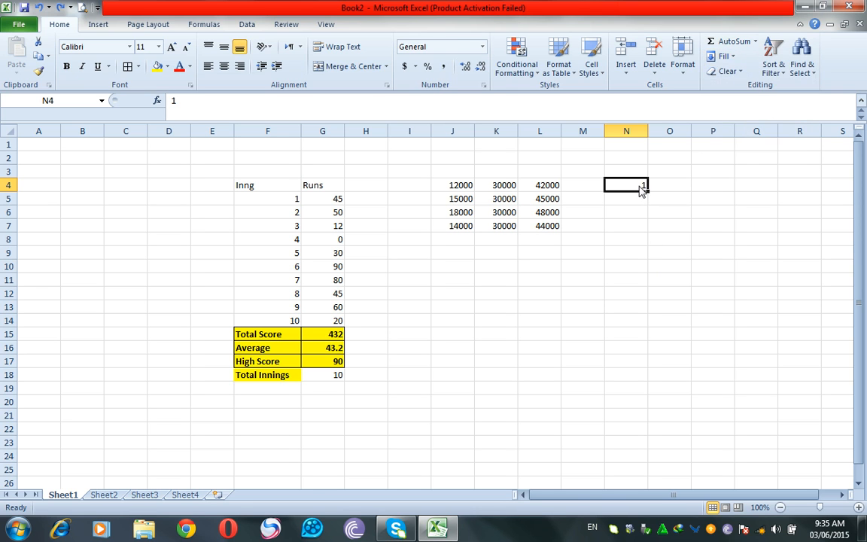
left_click(725, 58)
left_click(749, 147)
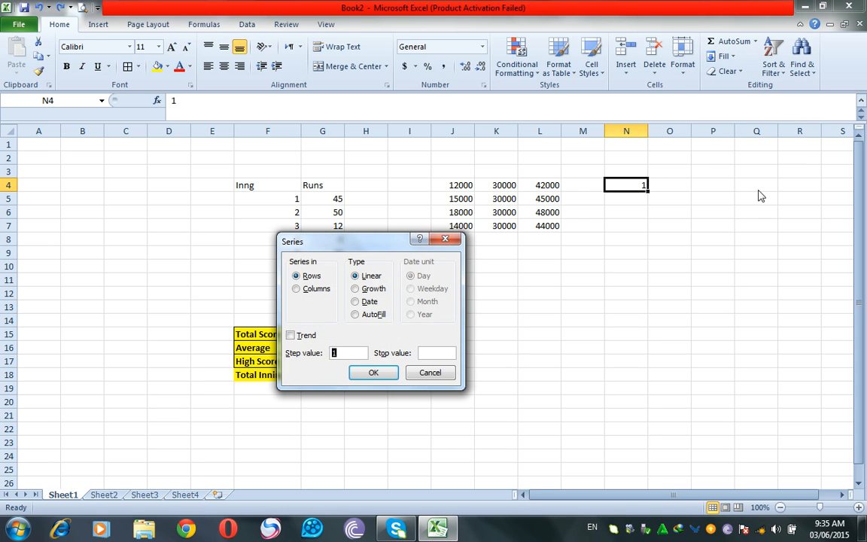
left_click(298, 288)
double_click(333, 354)
left_click(423, 353)
left_click(300, 289)
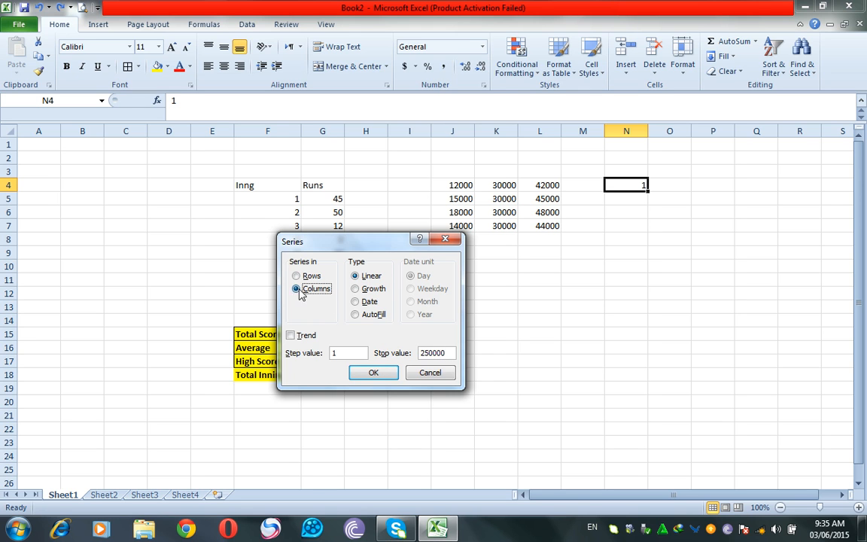
left_click(378, 375)
mouse_move(861, 148)
left_mouse_down()
mouse_move(858, 225)
mouse_move(827, 338)
mouse_move(775, 414)
mouse_move(799, 441)
mouse_move(756, 421)
mouse_move(826, 457)
mouse_move(773, 430)
mouse_move(866, 337)
mouse_move(858, 140)
left_mouse_up()
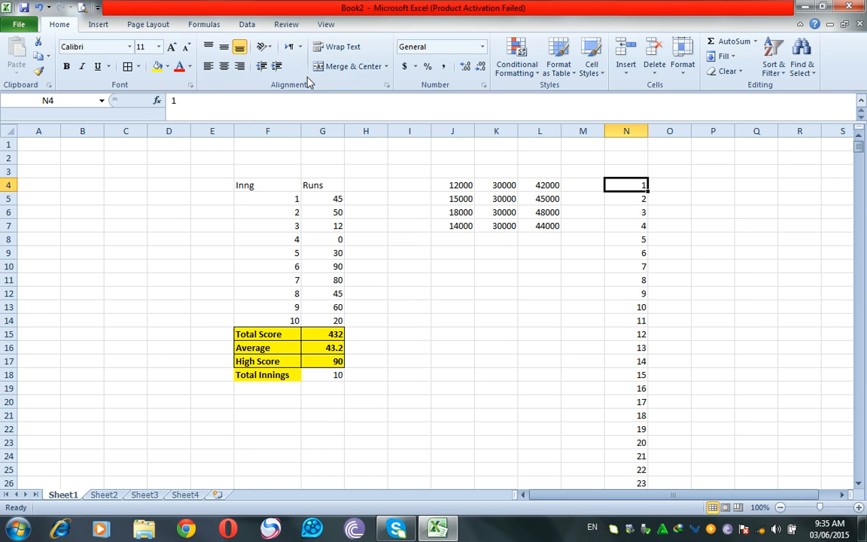
left_click(38, 8)
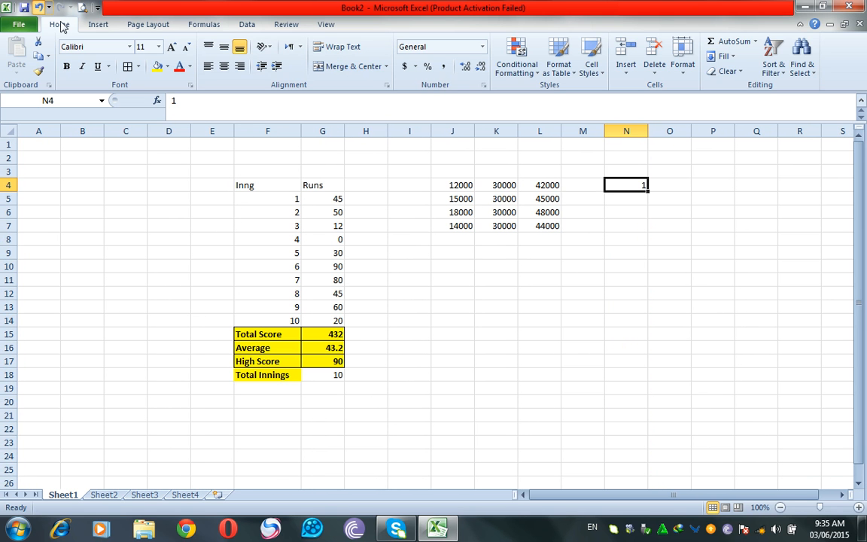
left_click(731, 57)
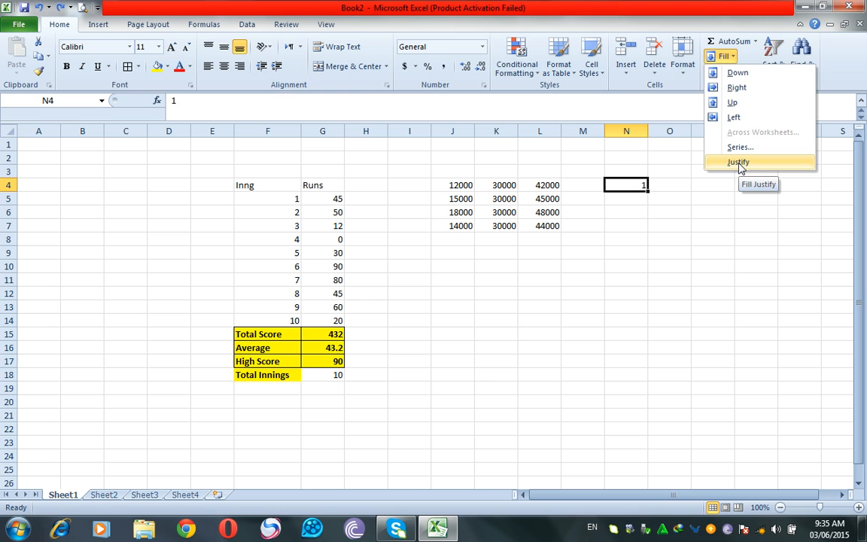
left_click(652, 209)
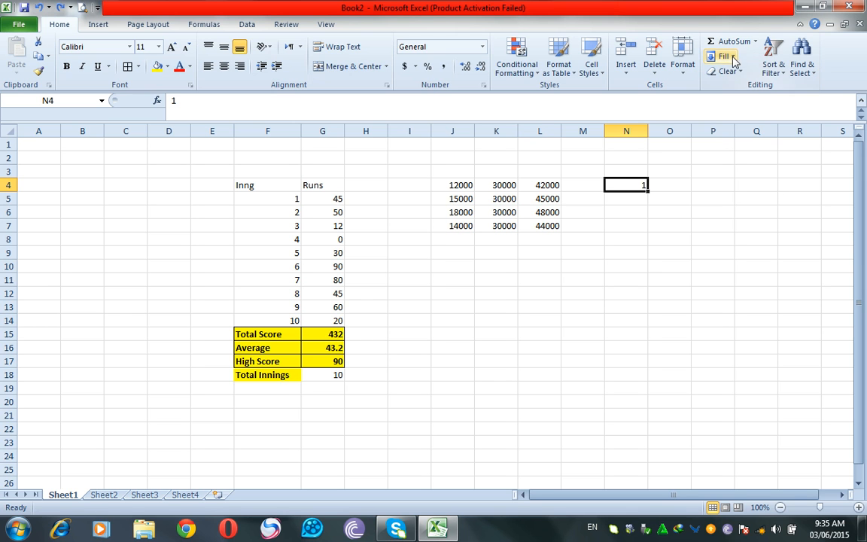
left_click(733, 61)
left_click(728, 147)
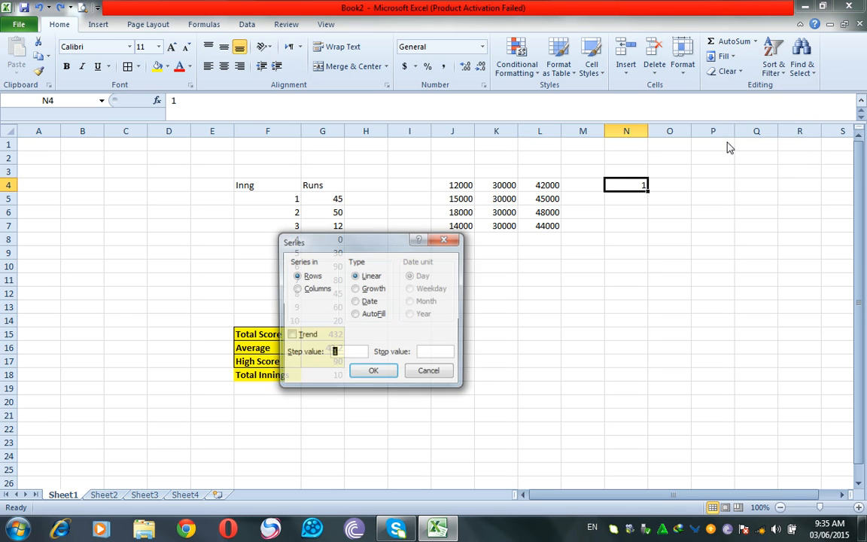
left_click(301, 288)
double_click(342, 353)
type("2")
left_click(439, 357)
type("30")
left_click(373, 373)
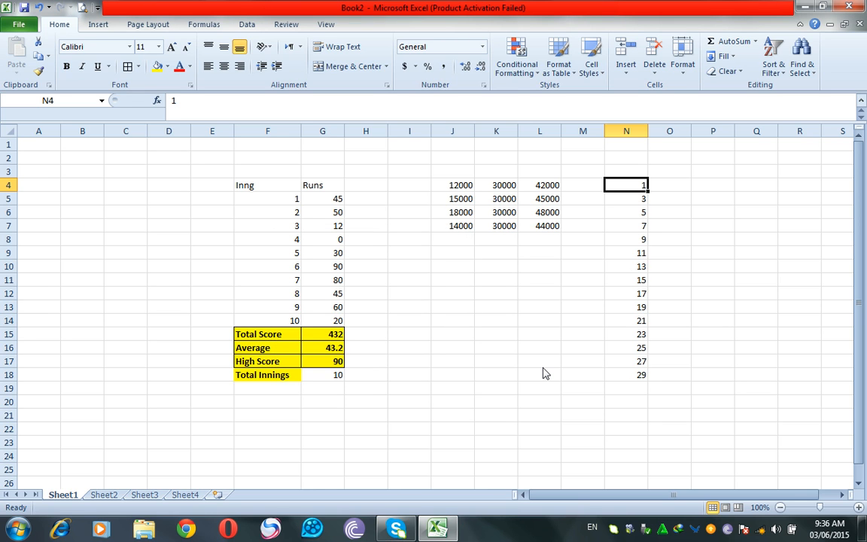
key("ctrl+z")
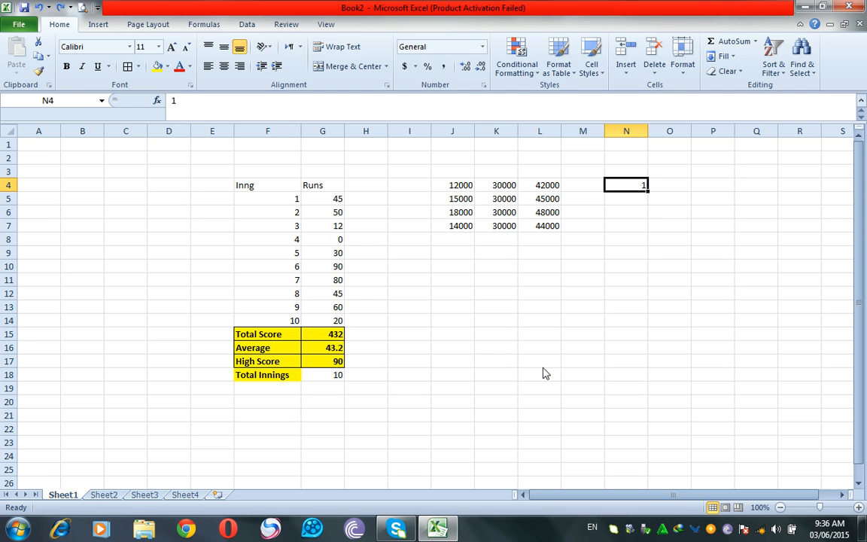
Enter 2 as the starting value in N4.
type("2")
left_click(653, 208)
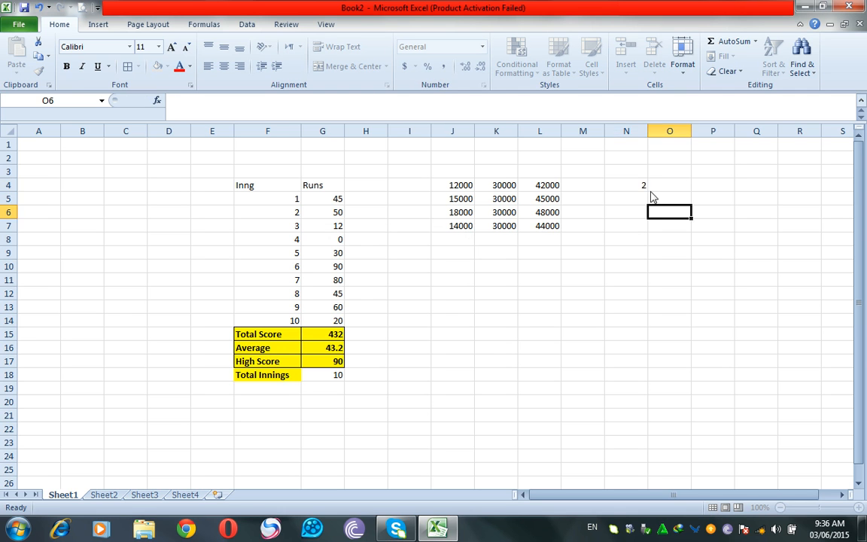
left_click(631, 183)
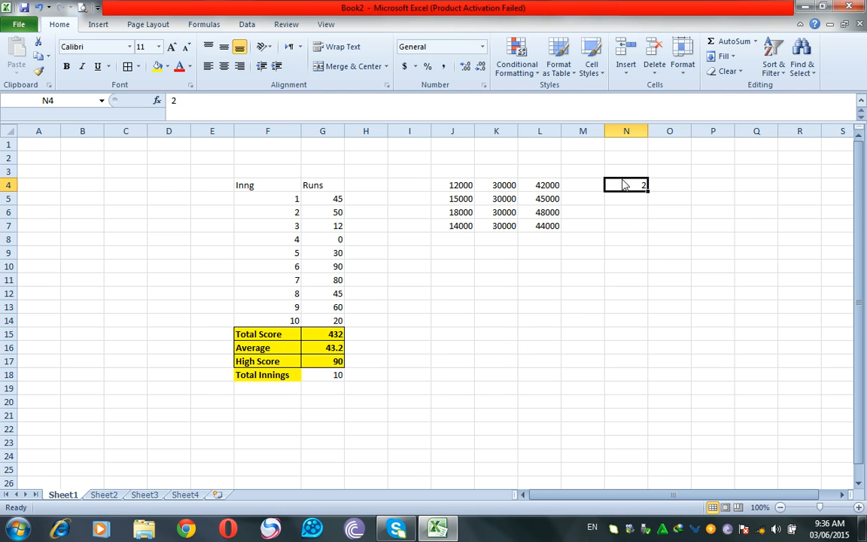
Fill a column series with step value 2, giving 2 through 30 down N4:N18.
left_click(724, 56)
left_click(738, 148)
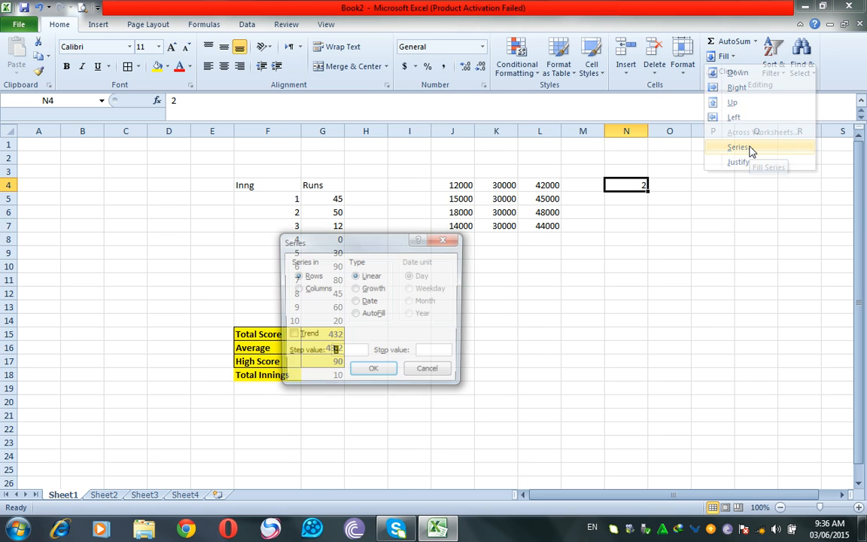
left_click(307, 289)
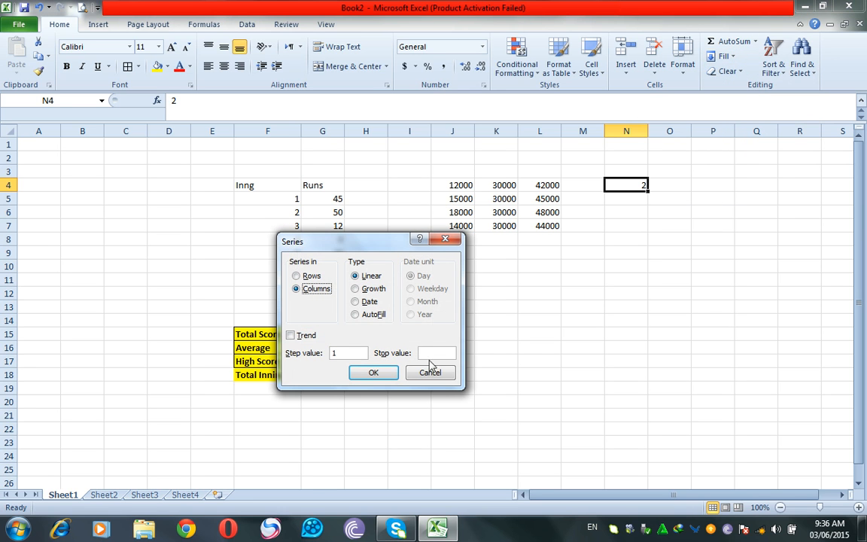
double_click(351, 355)
type("2")
left_click(440, 354)
key("Return")
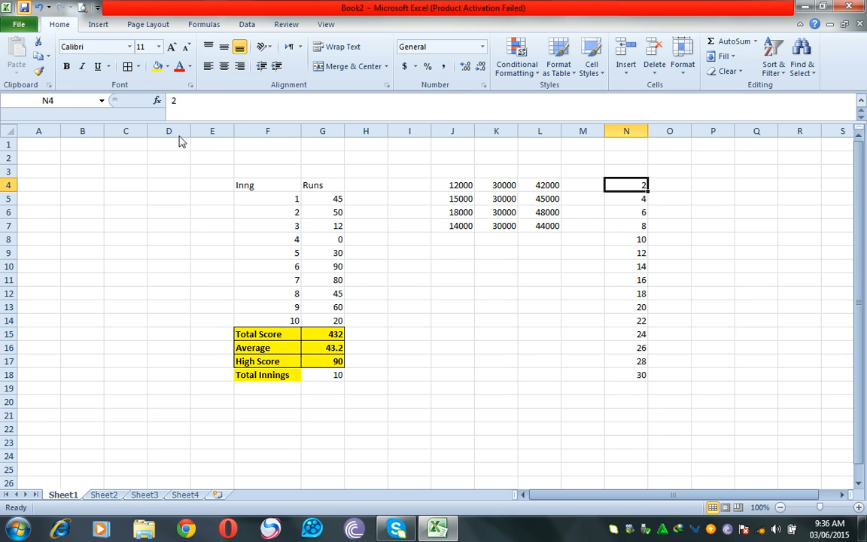
Save the workbook under a new file name in place of Book2.
key("ctrl+s")
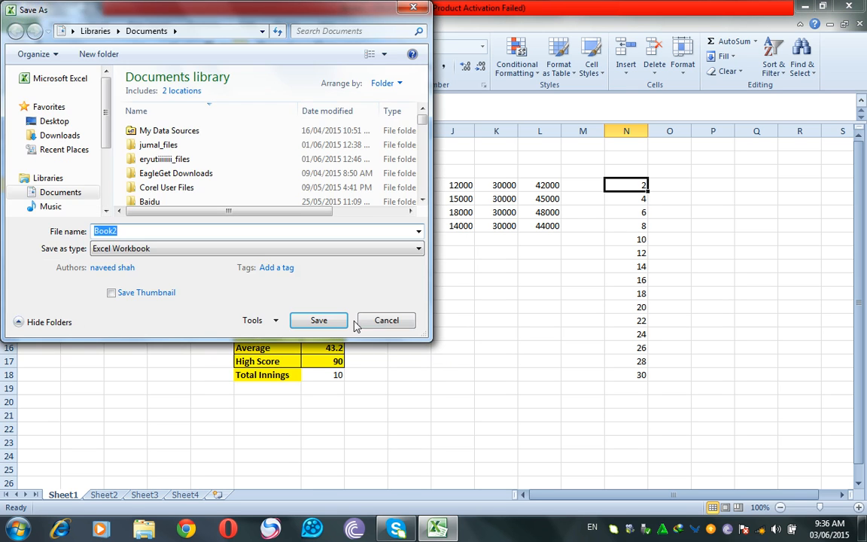
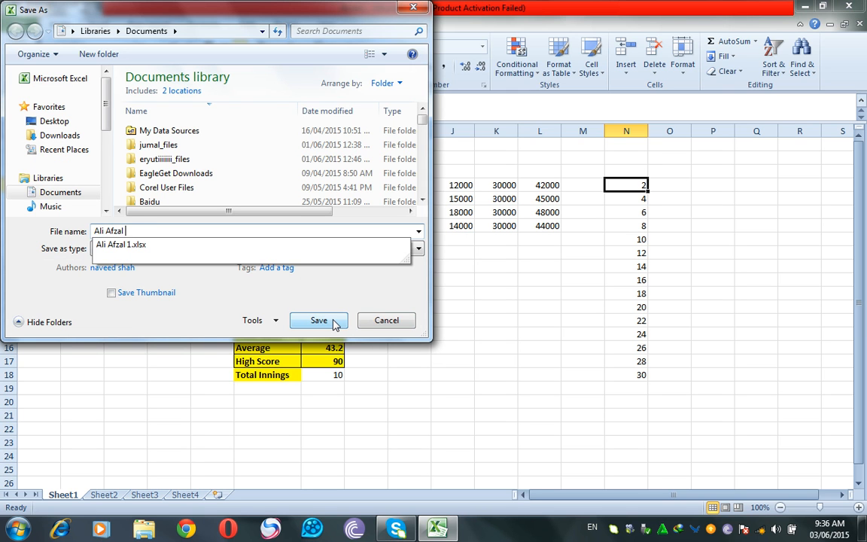
left_click(319, 321)
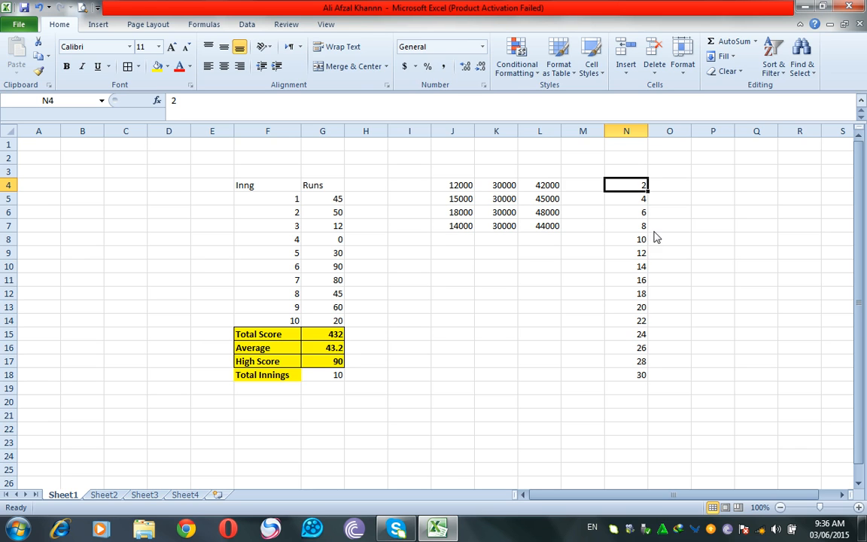
Undo the series fill, then extend 2, 4 down column N to row 18.
left_click(39, 9)
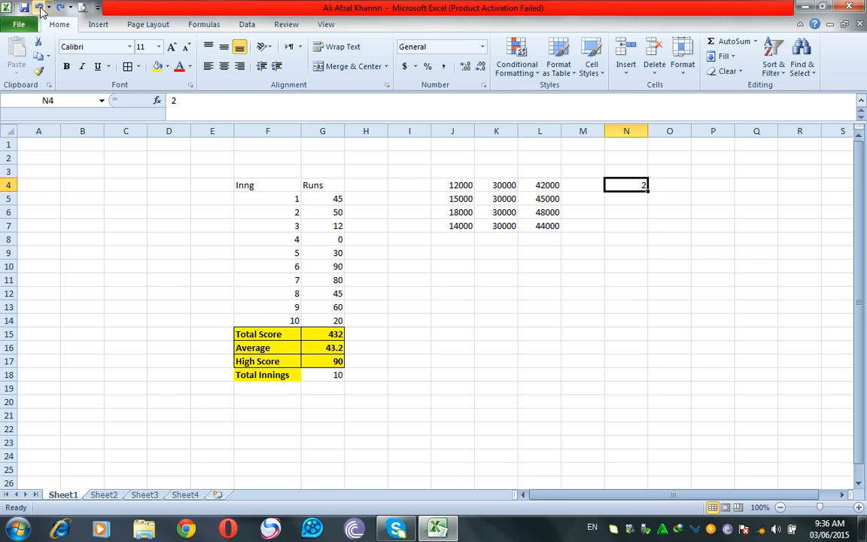
left_click(625, 200)
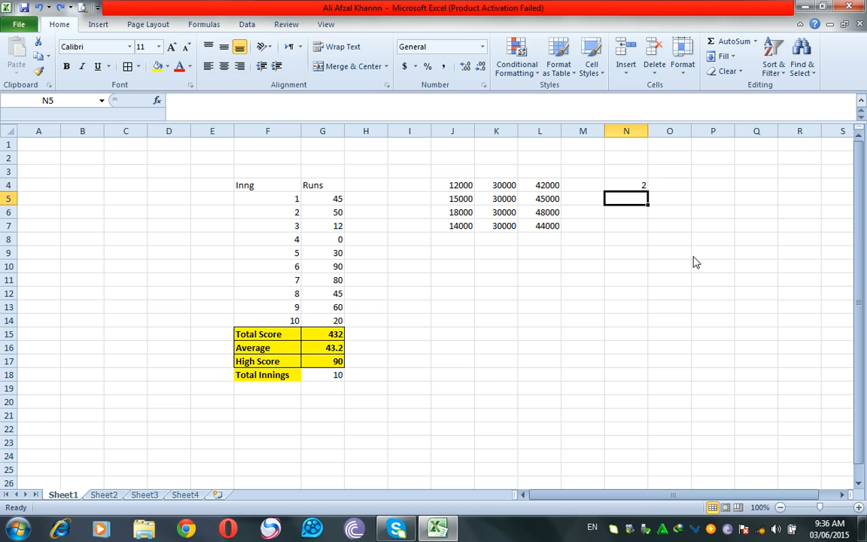
type("4")
key("Tab")
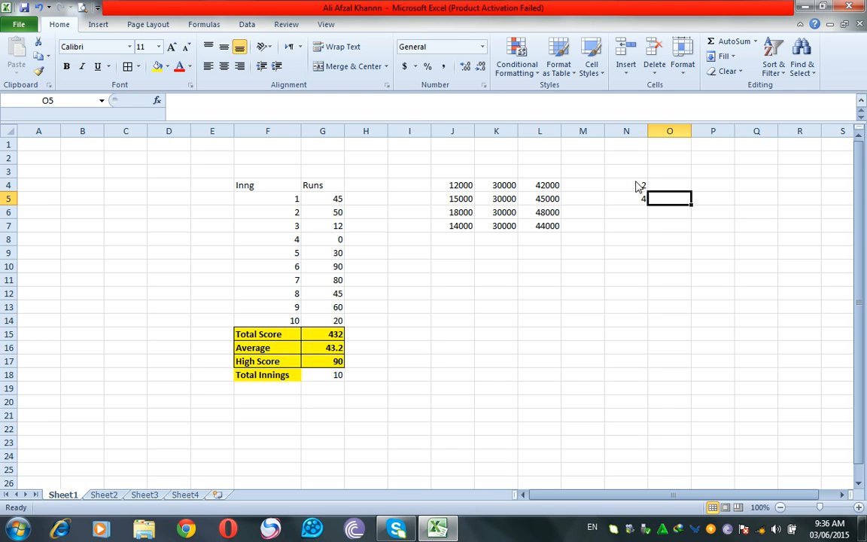
left_click_drag(636, 186, 637, 202)
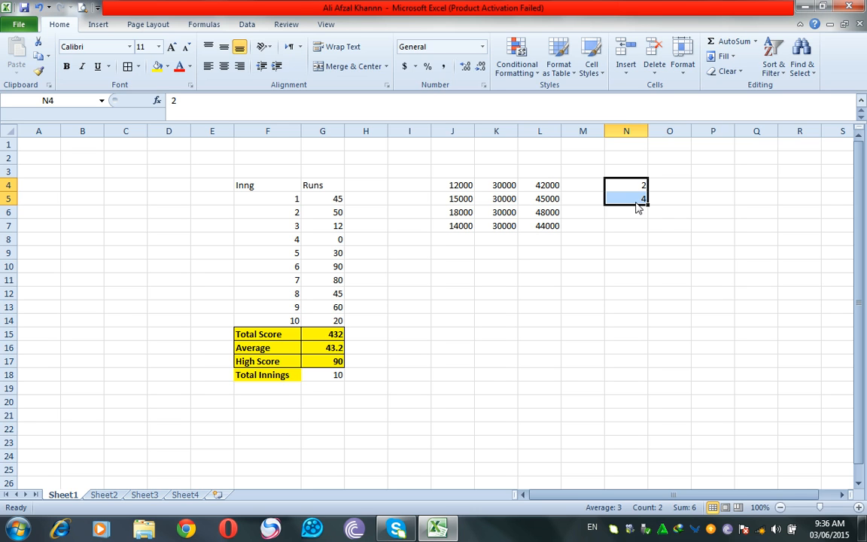
left_click_drag(647, 205, 644, 389)
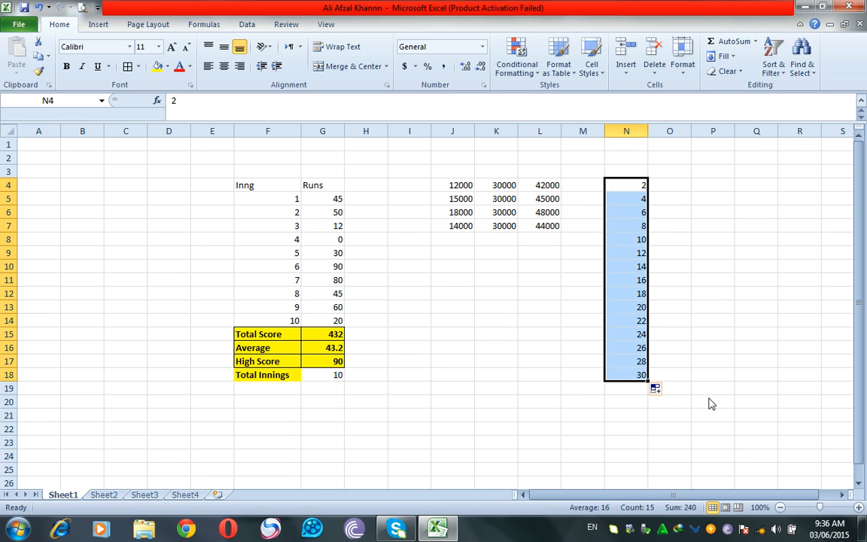
left_click(710, 402)
Fill column P with multiples of 5, from 5 to 75, down to row 18.
left_click(709, 188)
type("5")
key("Tab")
key("Return")
type("1")
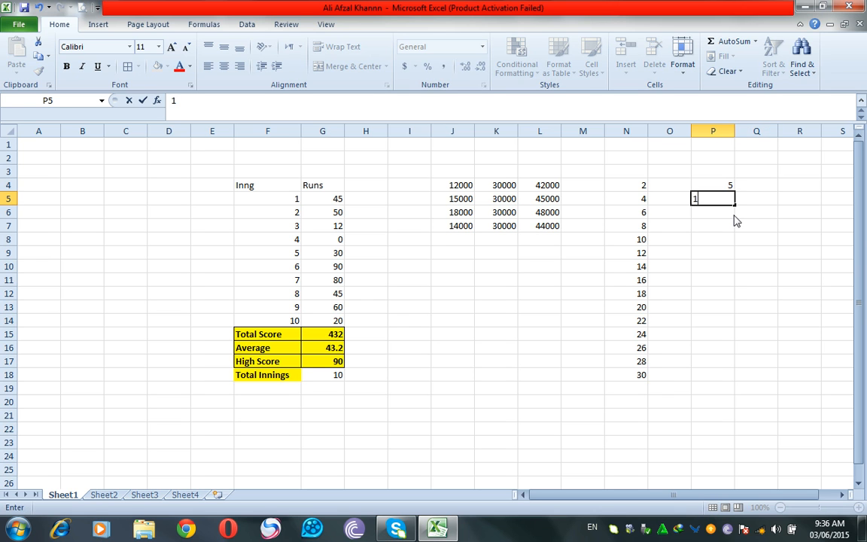
type("0")
left_click_drag(715, 185, 729, 381)
left_click(720, 415)
left_click_drag(728, 185, 720, 379)
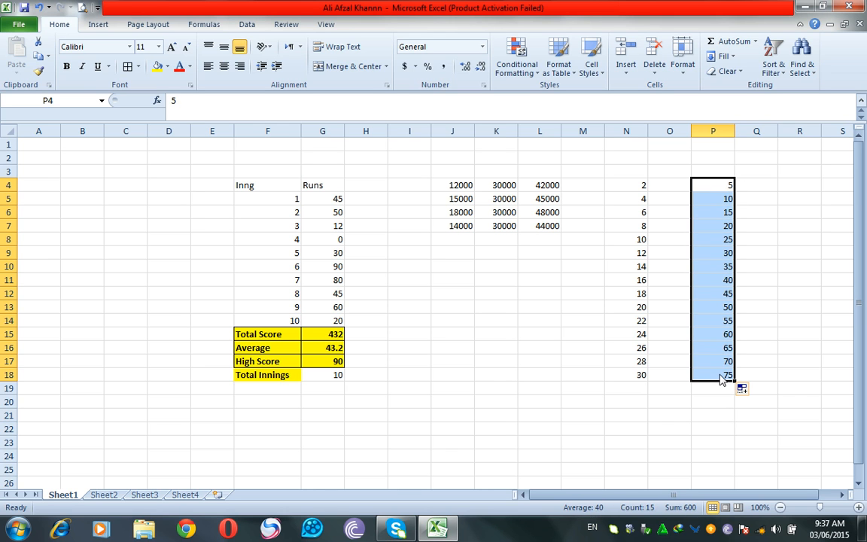
left_click(718, 385)
Fill column M with a 1 to 15 counting series starting at M4.
left_click(595, 192)
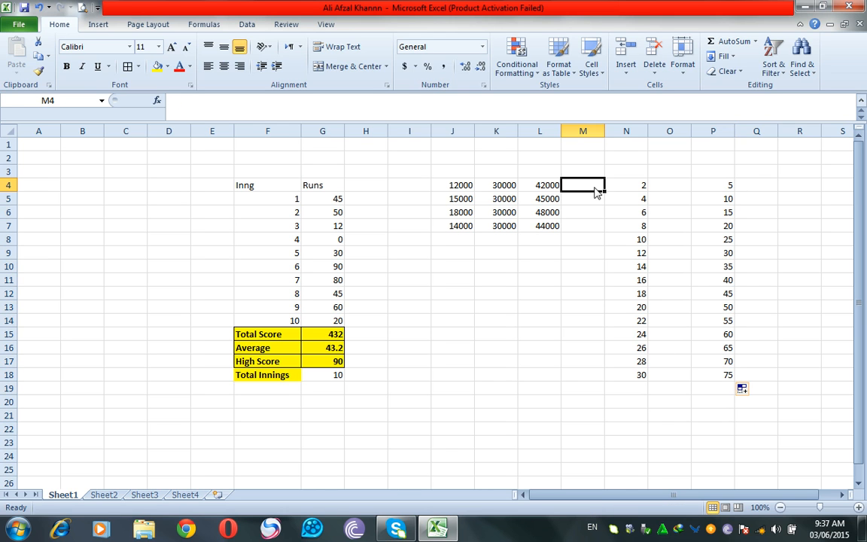
type("1")
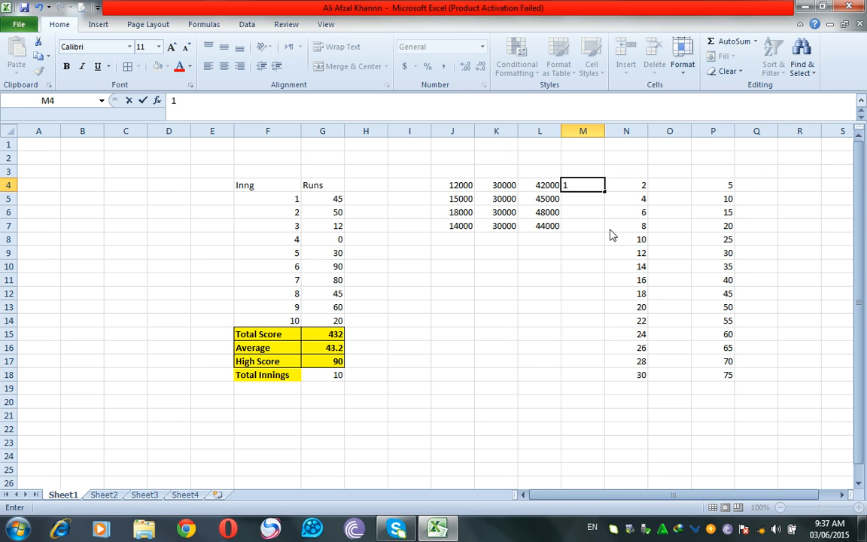
left_click(611, 230)
left_click(594, 189)
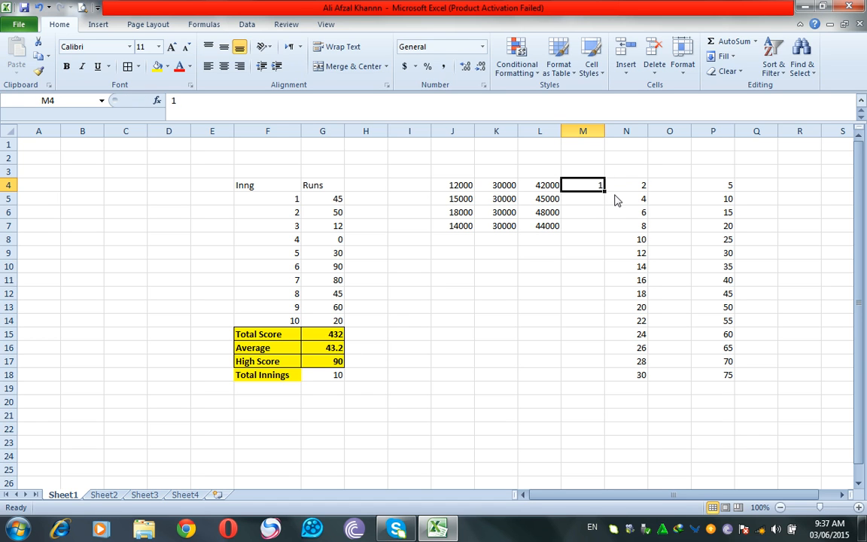
left_click(607, 191, "ctrl")
left_click(593, 185, "ctrl")
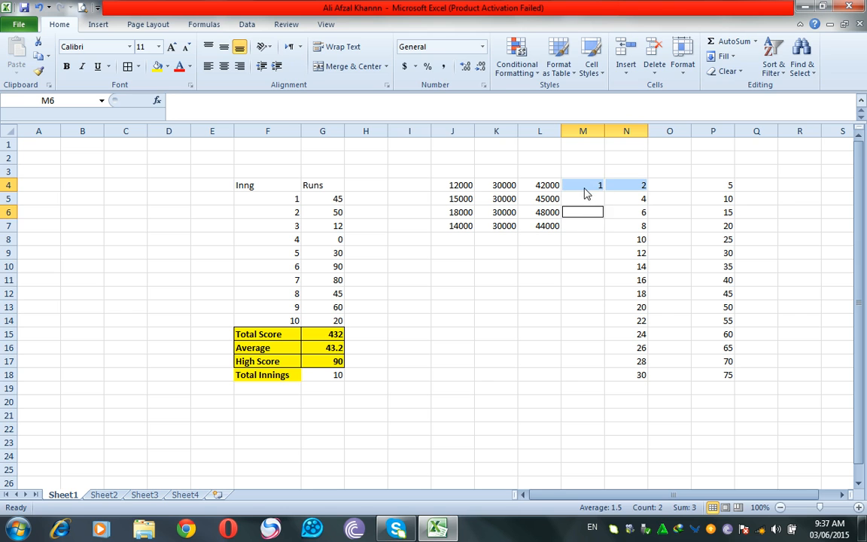
left_click(598, 194)
left_click_drag(604, 194, 611, 376)
left_click(668, 401)
Fill column R with 1 to 15, starting from 1 and 2 in R4:R5.
left_click(791, 186)
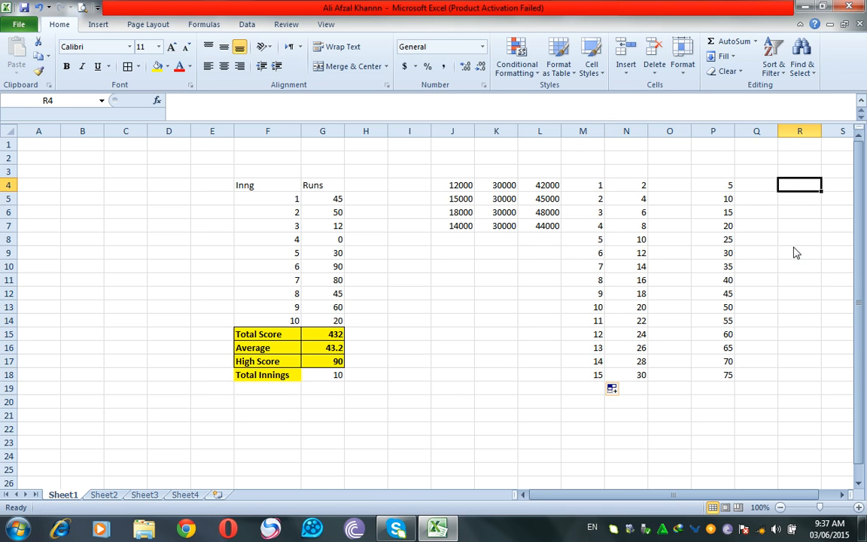
type("1")
key("Return")
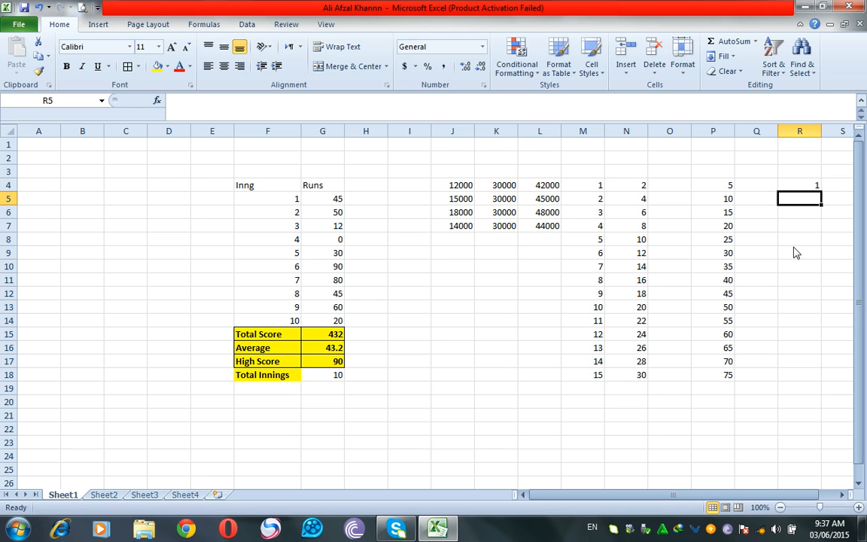
type("2")
left_click_drag(812, 187, 796, 385)
left_click(773, 404)
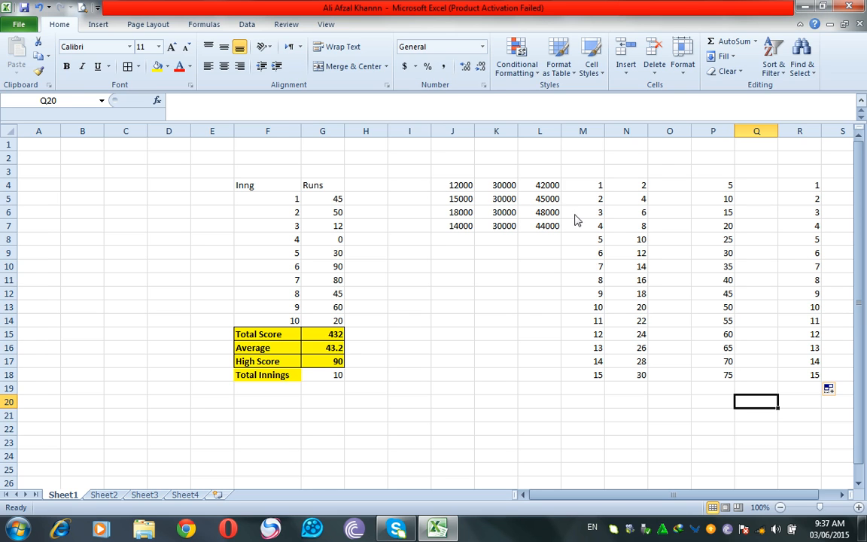
Enter 'XP Computer Academy Topi' in H22.
left_click(729, 58)
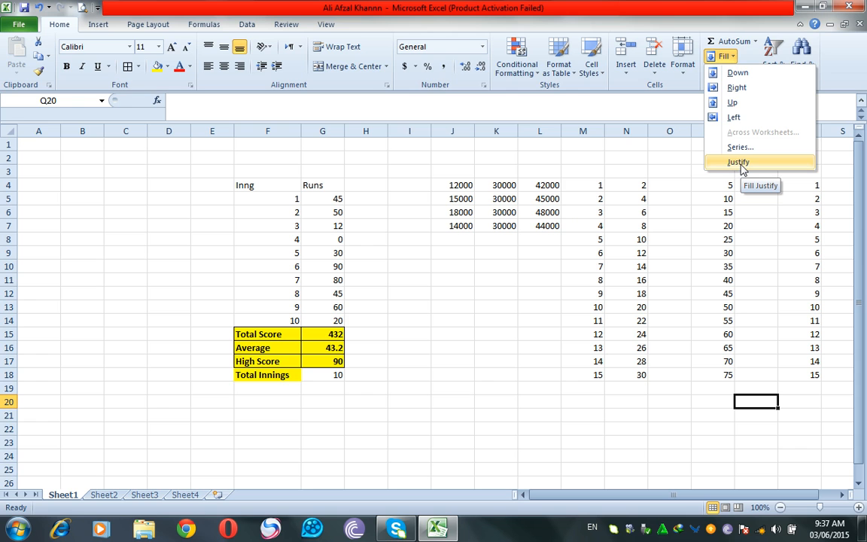
left_click(373, 430)
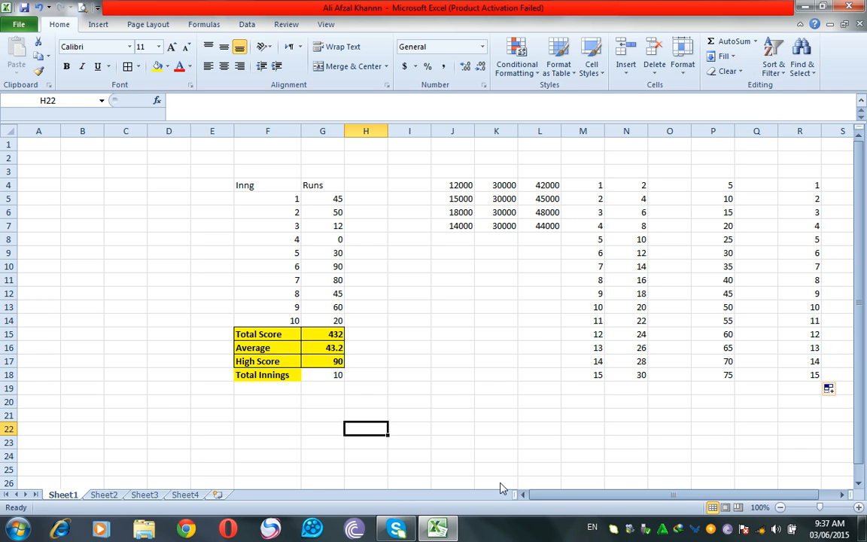
type("XP Computer Academy Topi")
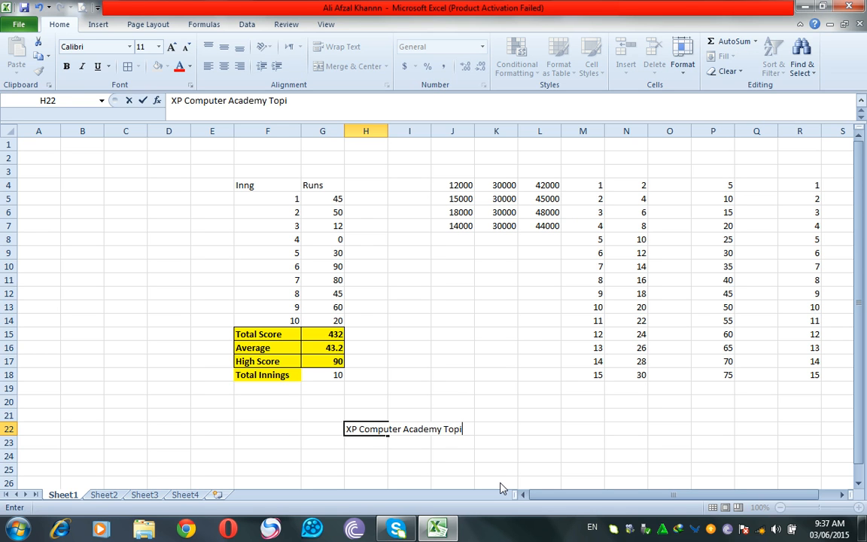
left_click(522, 457)
Apply Fill > Justify to H22, splitting the words down H22:H25.
left_click(359, 432)
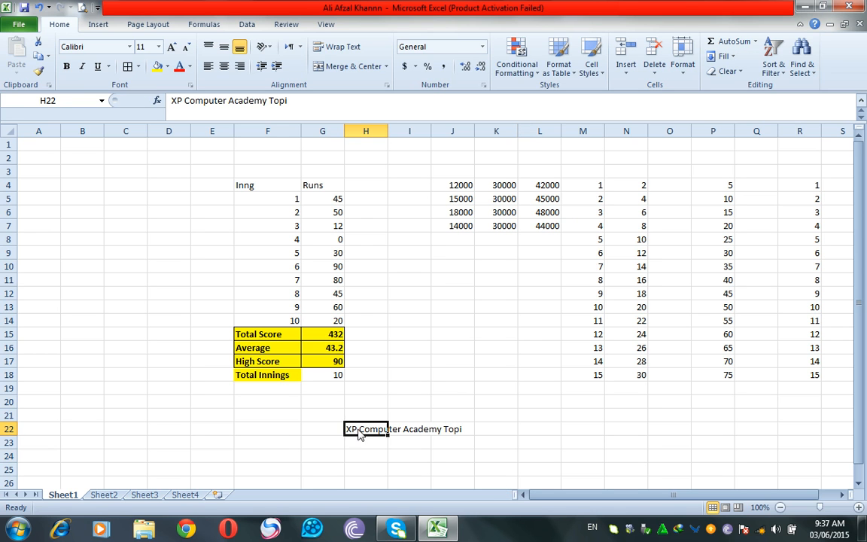
left_click_drag(359, 433, 532, 431)
left_click(362, 434)
left_click_drag(358, 433, 470, 419)
left_click(399, 457)
left_click(368, 429)
left_click(720, 56)
left_click(744, 162)
left_click(405, 299)
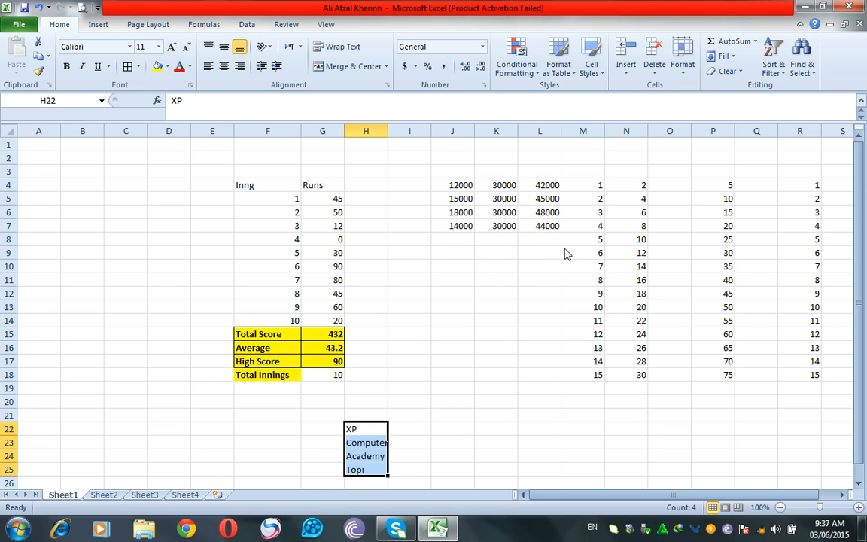
left_click(539, 361)
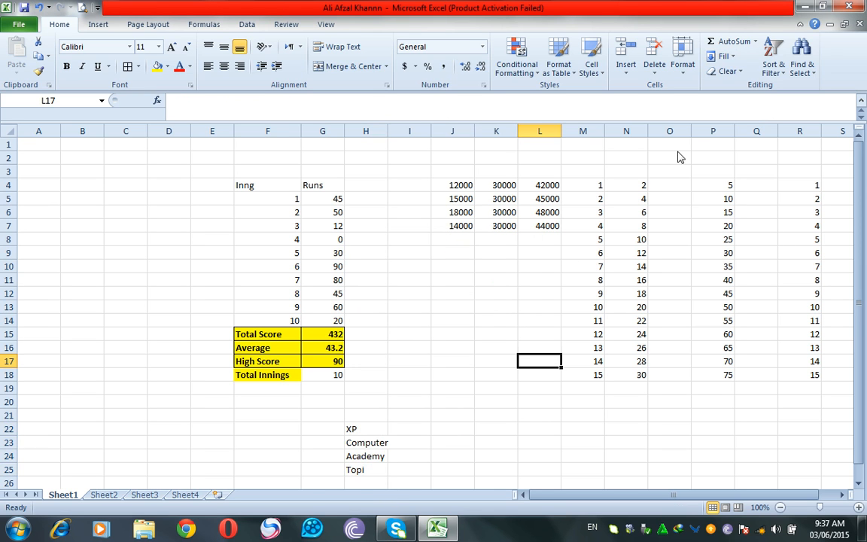
Turn the text of the F15:G18 summary block red.
left_click(740, 75)
left_click(222, 338)
left_click_drag(256, 339, 323, 374)
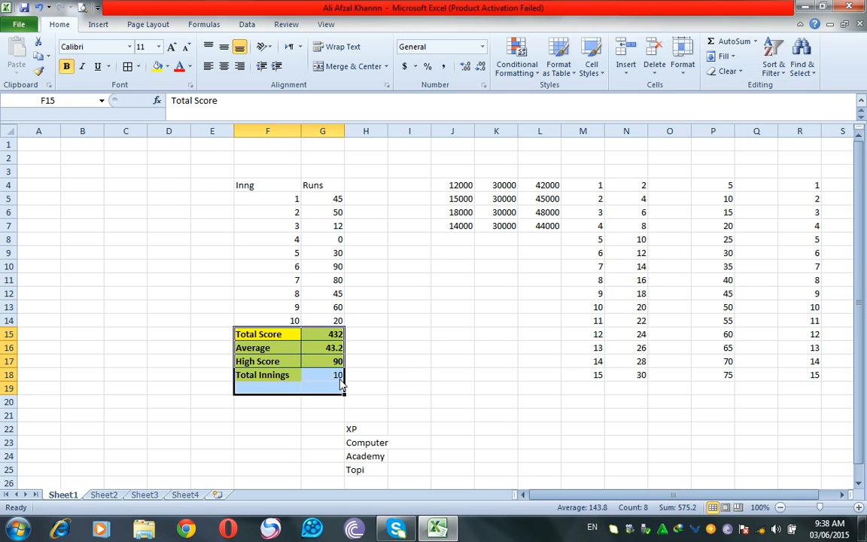
left_click(254, 338)
left_click_drag(253, 338, 324, 375)
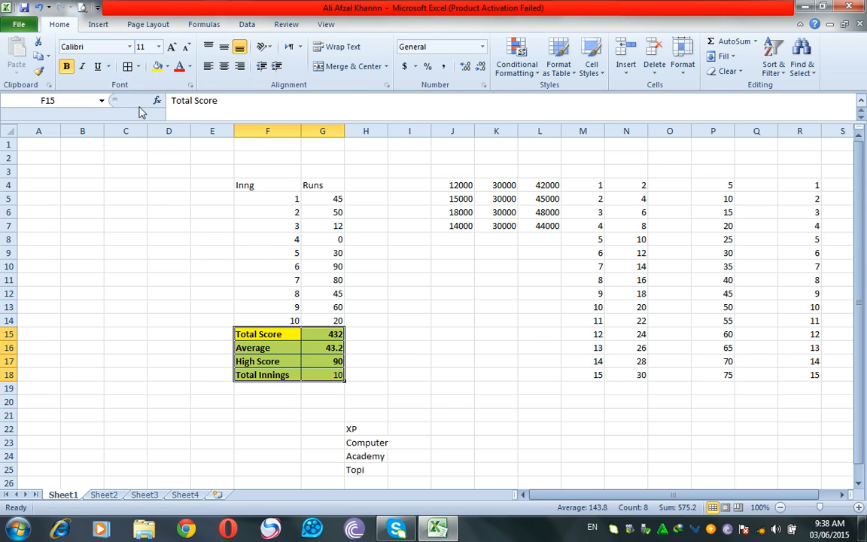
left_click(179, 67)
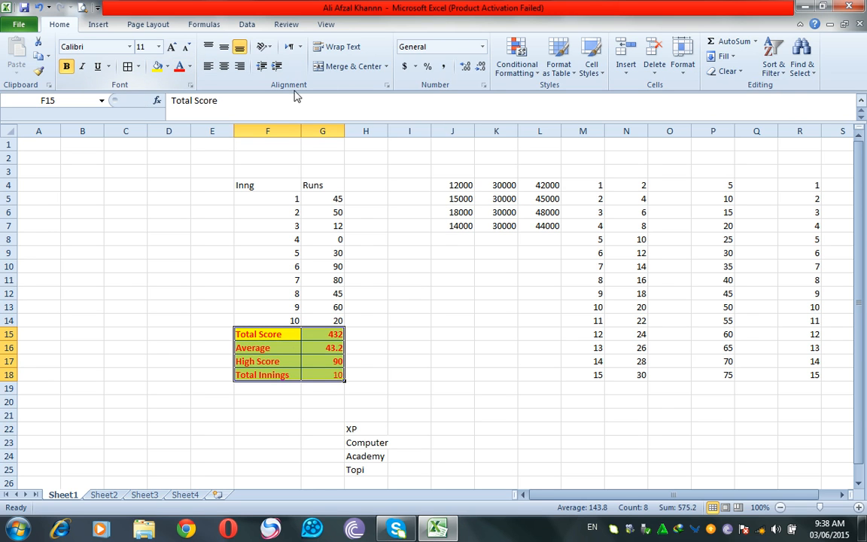
Try Clear All, Clear Formats and Clear Contents on F15:G18, undoing each.
left_click(730, 72)
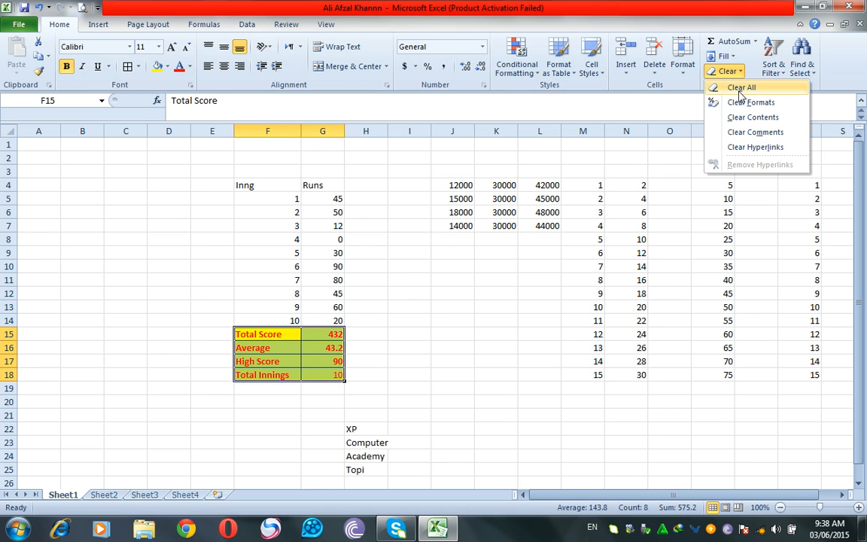
left_click(741, 88)
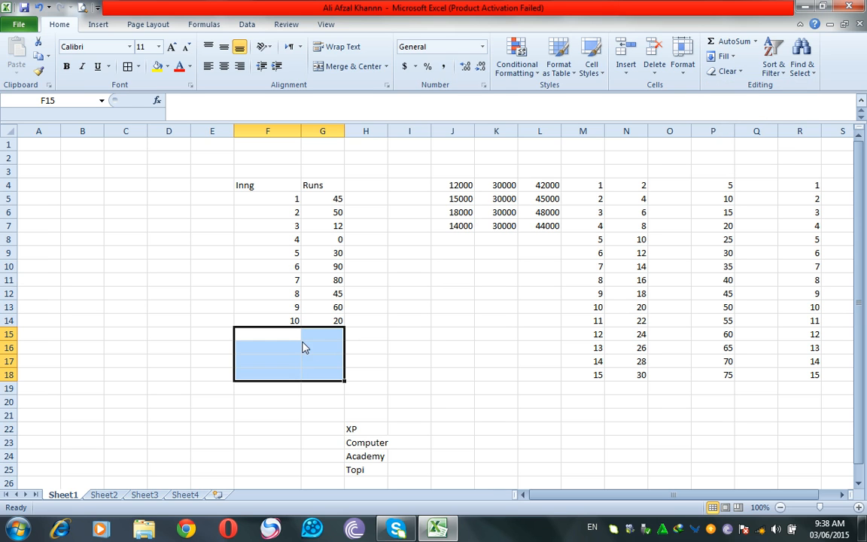
left_click(39, 7)
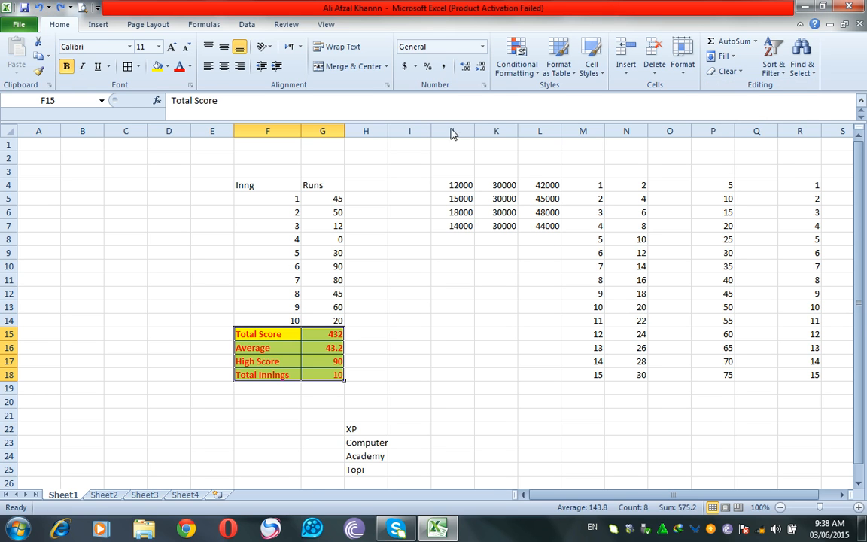
left_click(734, 73)
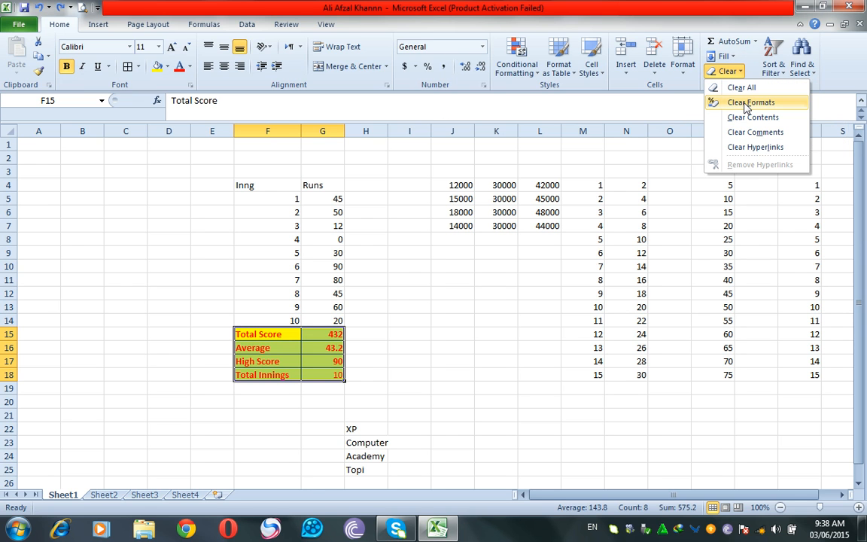
left_click(745, 107)
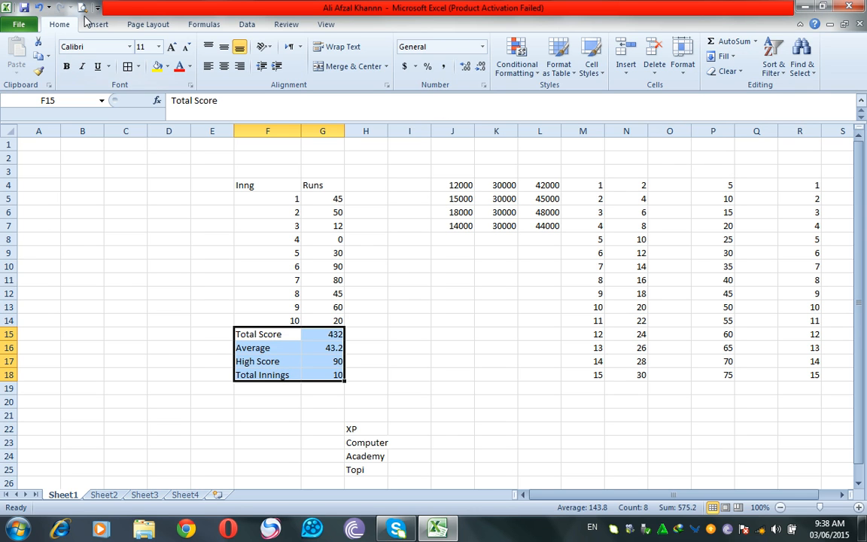
left_click(38, 9)
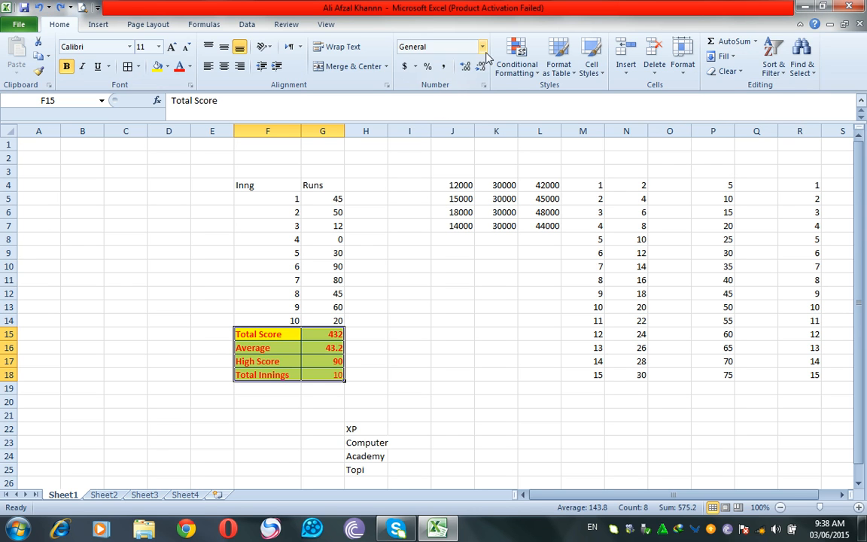
left_click(728, 72)
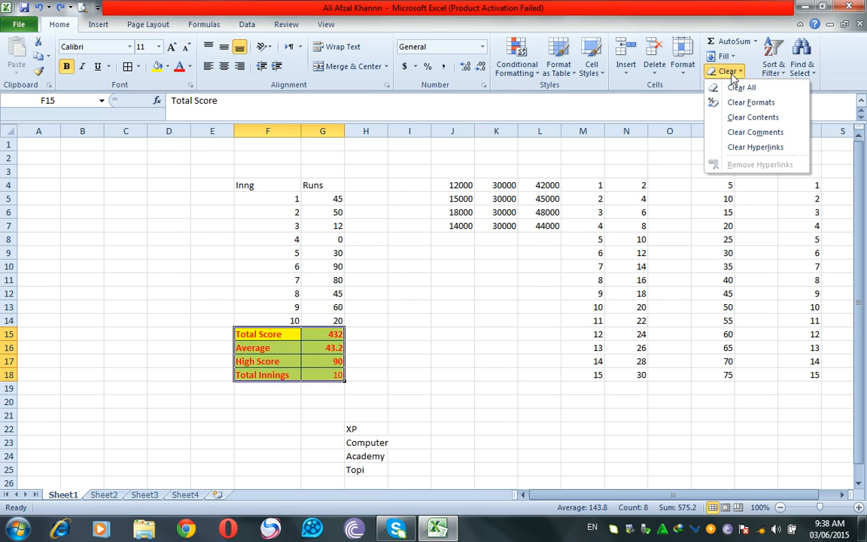
left_click(739, 117)
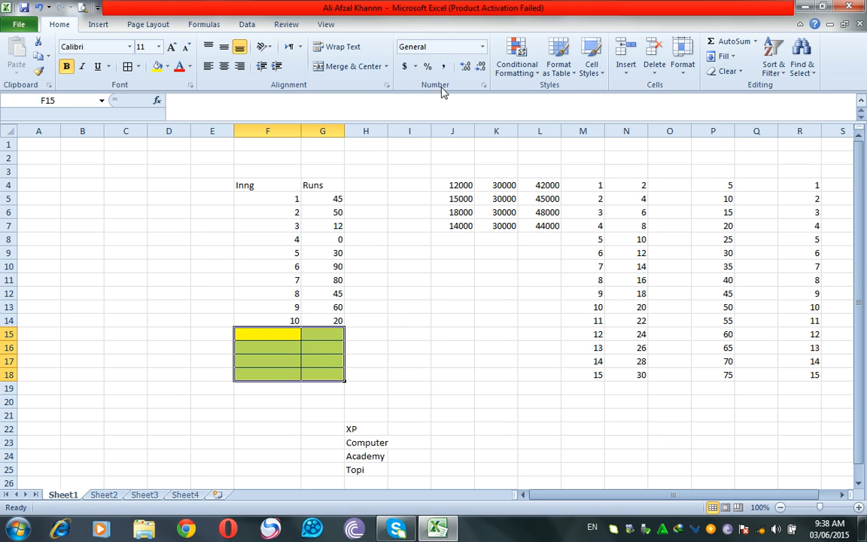
left_click(39, 8)
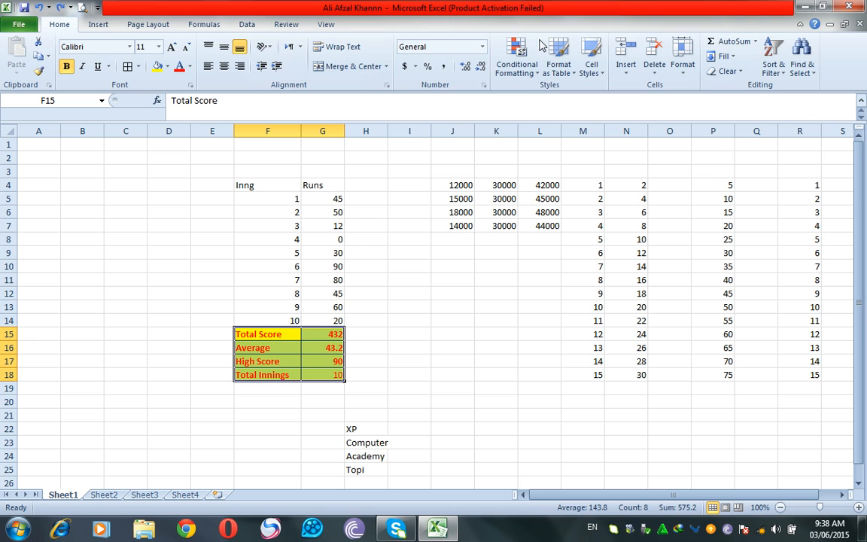
Look over the Clear and Sort & Filter options without applying any.
left_click(722, 70)
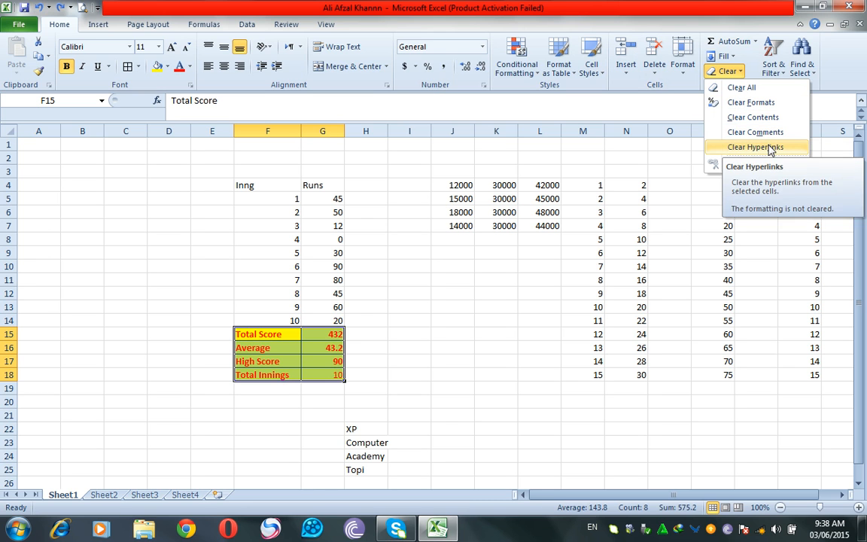
left_click(478, 214)
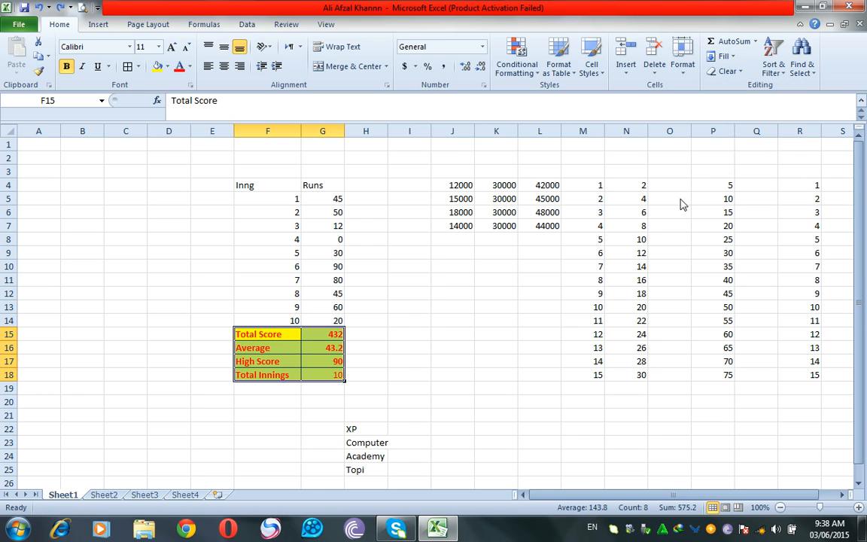
left_click(781, 76)
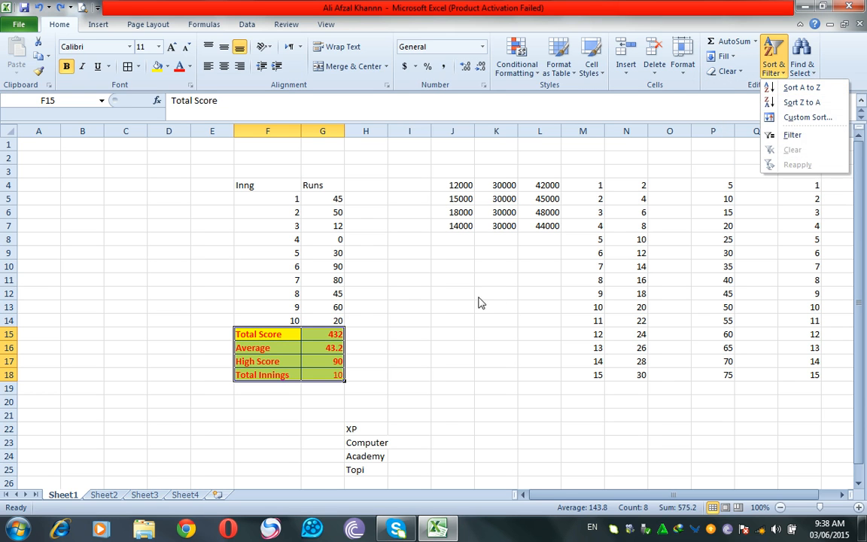
left_click(358, 316)
On Sheet2, enter the headings Employee in D4 and Salary in E4.
left_click(102, 494)
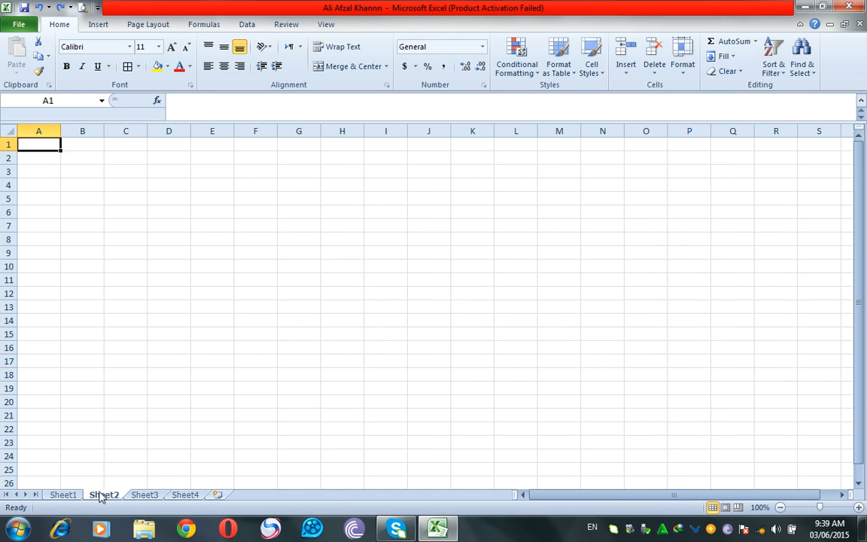
left_click(152, 184)
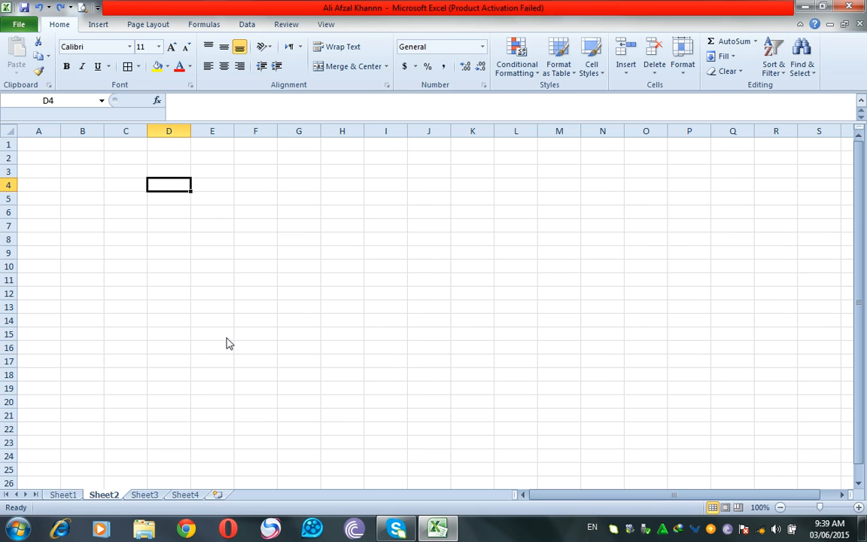
type("Employee")
key("Tab")
type("Salary")
key("Down")
key("Left")
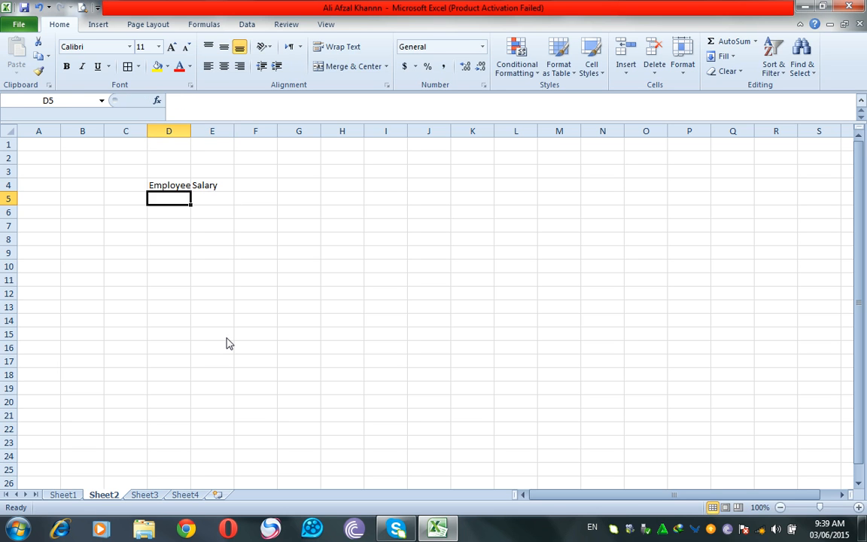
Enter the seven employee names down D5:D11.
type("Rashid")
key("Return")
type("Fahad")
key("Return")
type("Uzair")
key("Return")
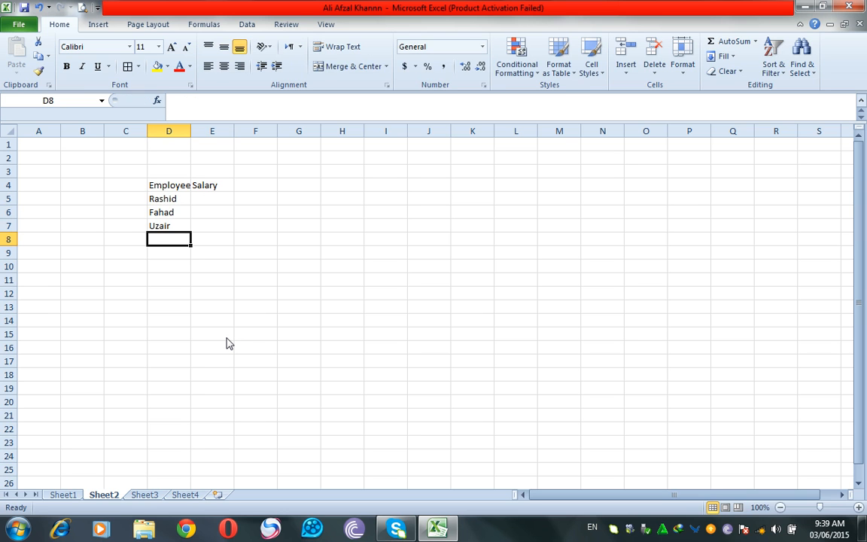
type("Naeem")
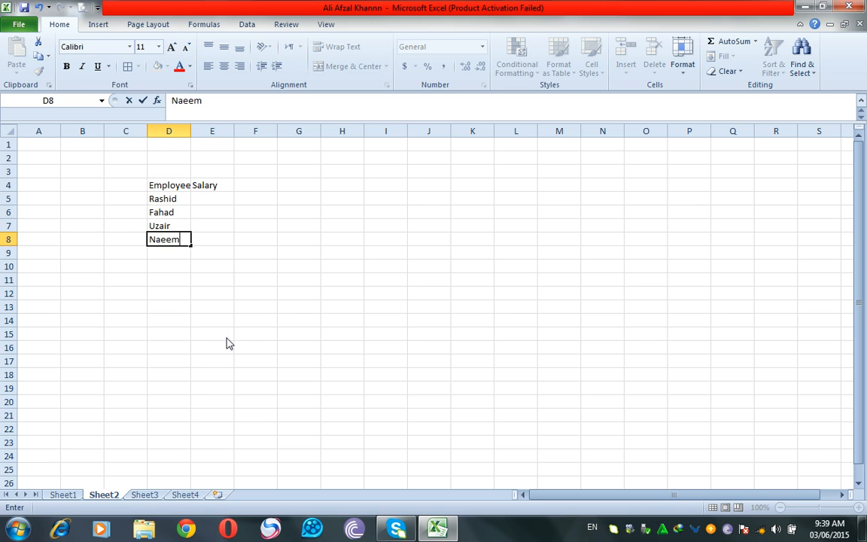
key("Return")
type("Tariq")
key("Return")
type("Hashir")
key("Return")
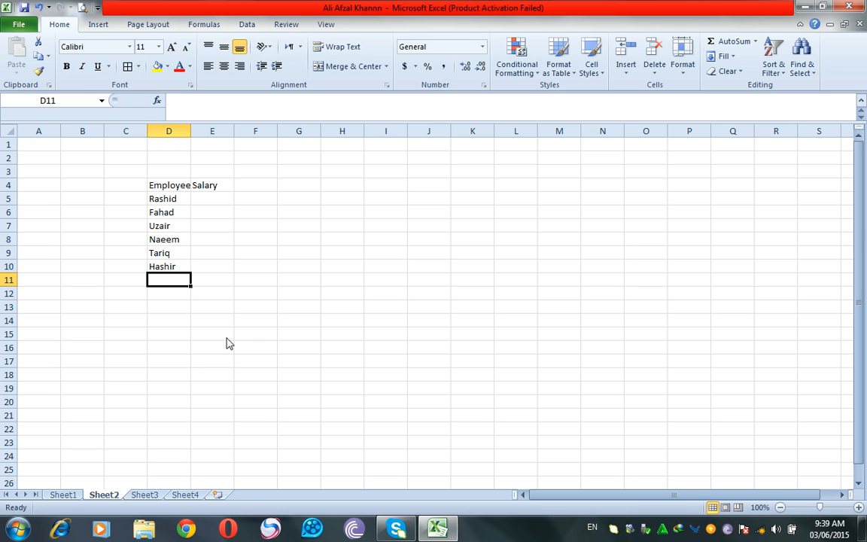
type("Zeeshan")
key("Up")
key("Up")
key("Up")
key("Up")
key("Up")
Fill E5:E11 with salaries 15000, 18000, 14000, 12000, 13000, 18000, 14000 and widen column D.
key("Right")
key("Up")
type("15000")
key("Return")
type("180")
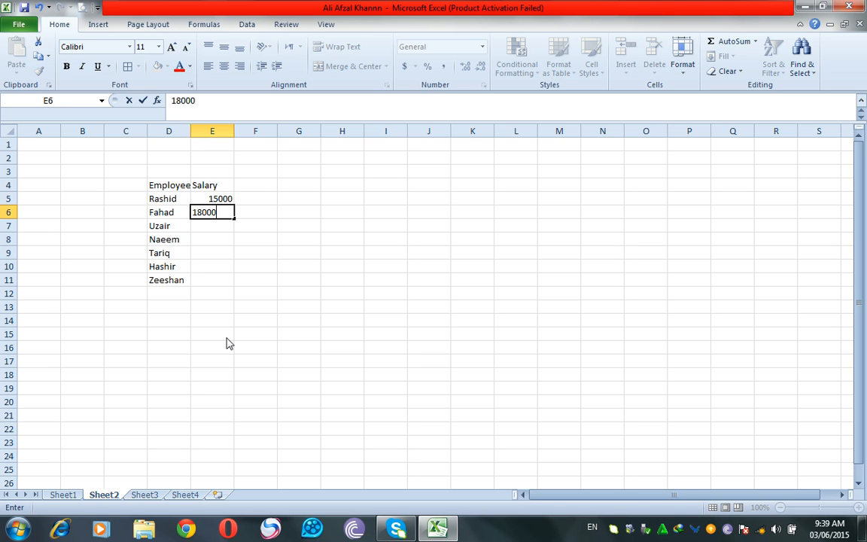
key("Return")
type("14000")
key("Return")
type("1")
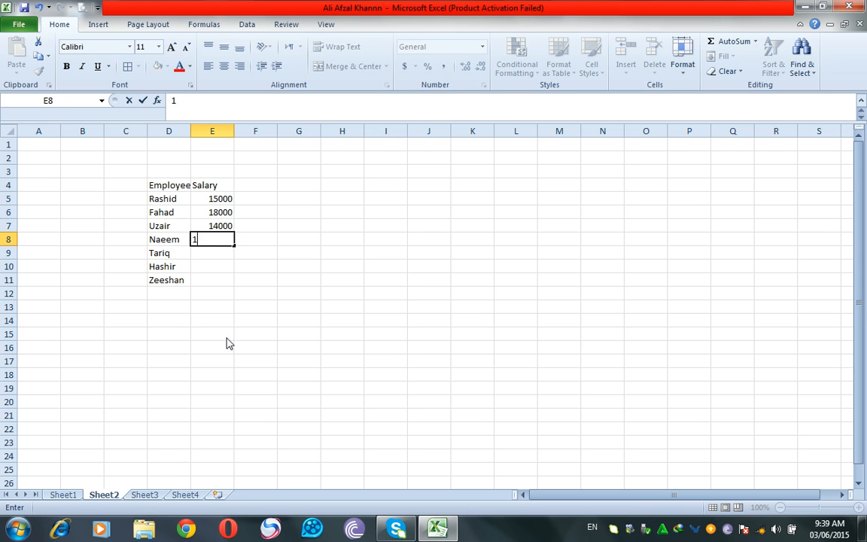
type("2000")
key("Return")
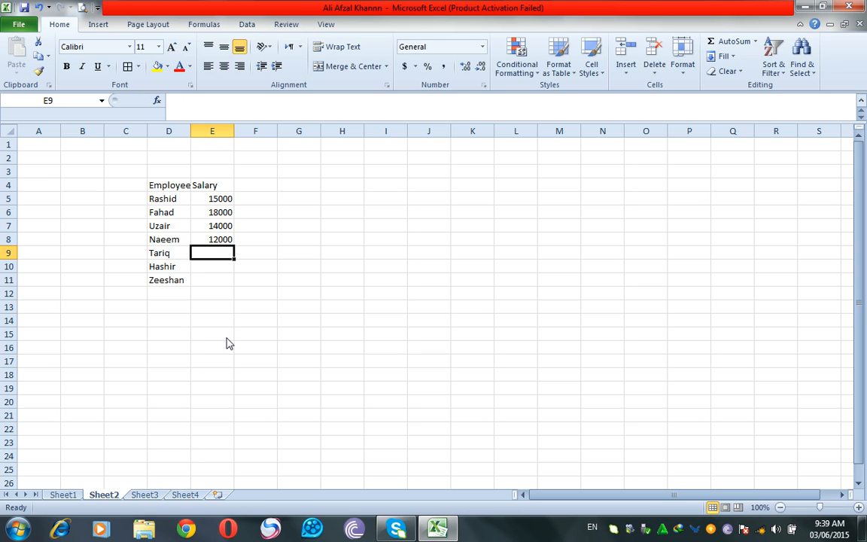
type("13000")
key("Return")
type("18000")
key("Return")
type("14000")
left_click(227, 338)
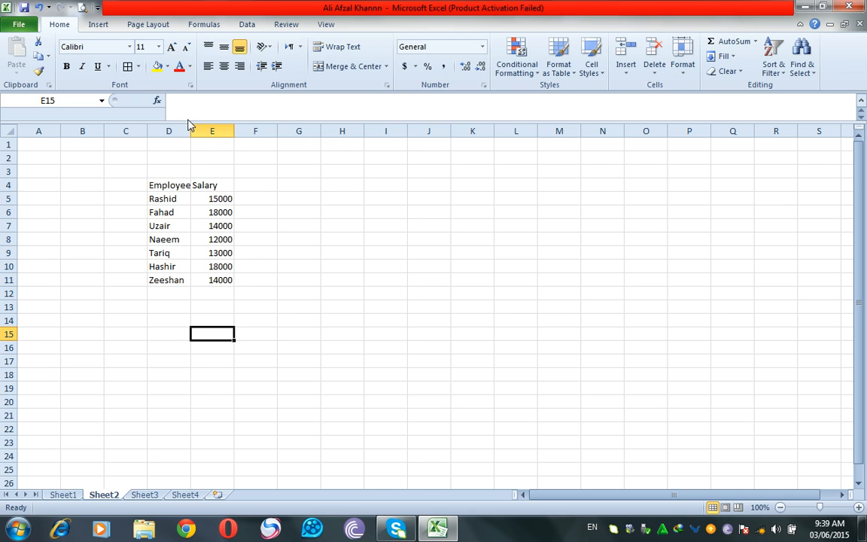
left_click_drag(191, 134, 219, 137)
Sort the table by Salary ascending, undo it, then sort by Salary descending.
left_click(247, 187)
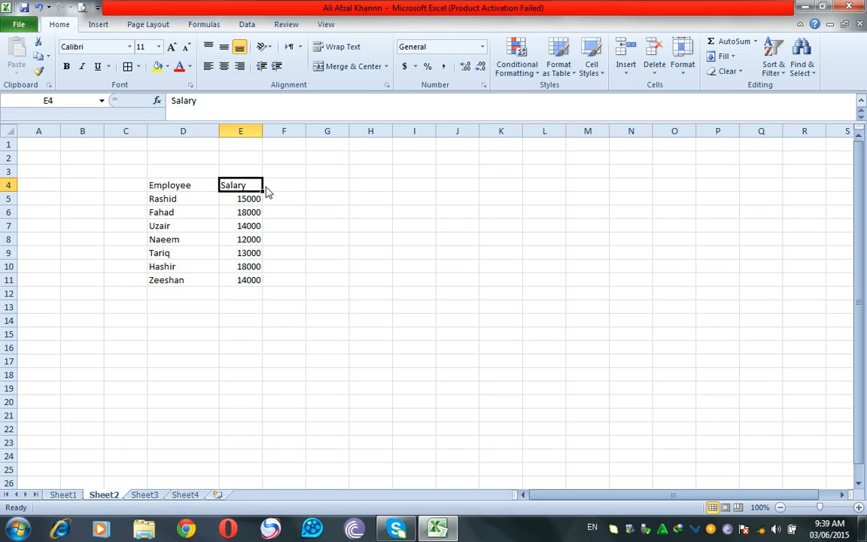
left_click(775, 73)
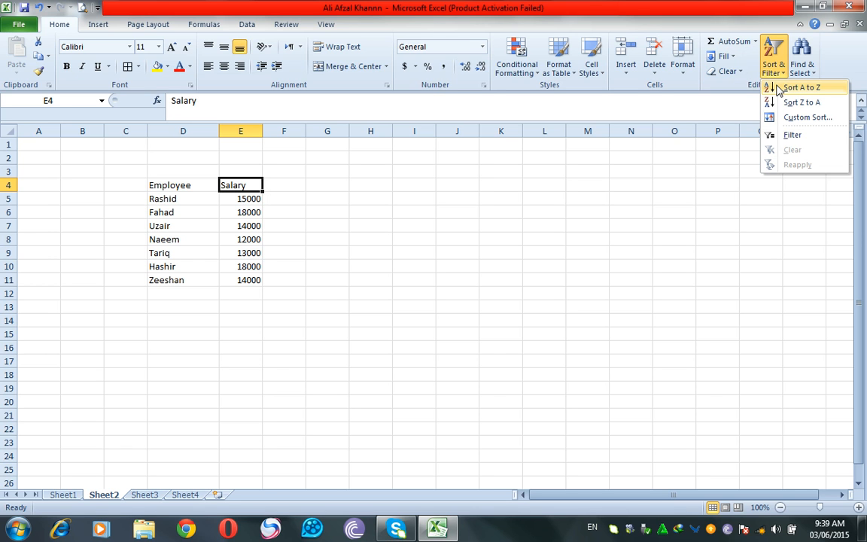
left_click(779, 91)
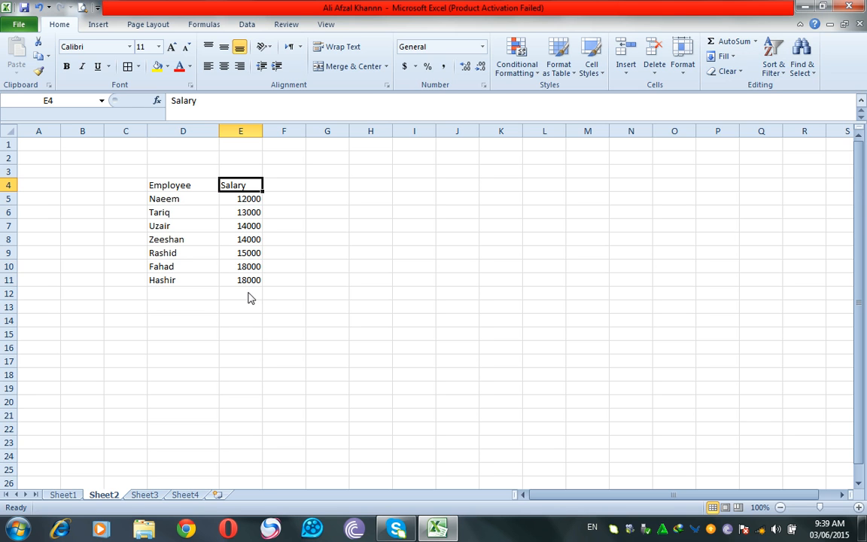
left_click(37, 7)
left_click(230, 185)
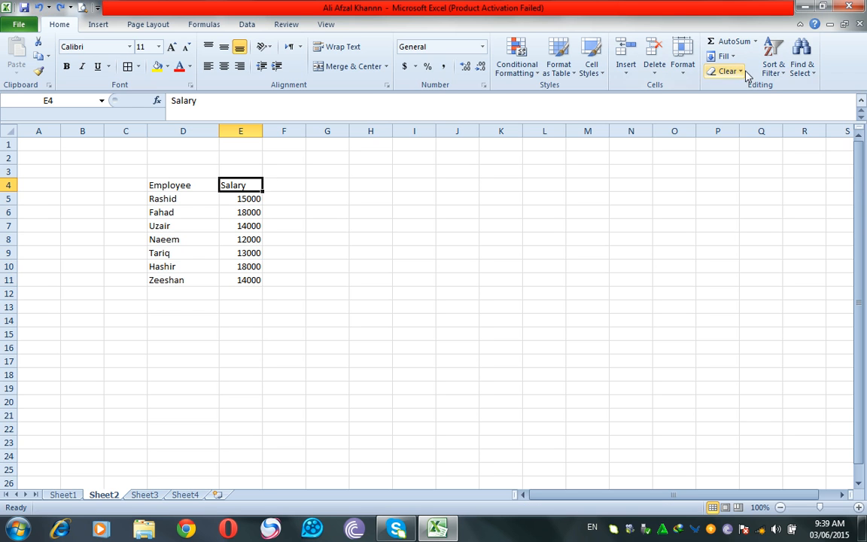
left_click(771, 69)
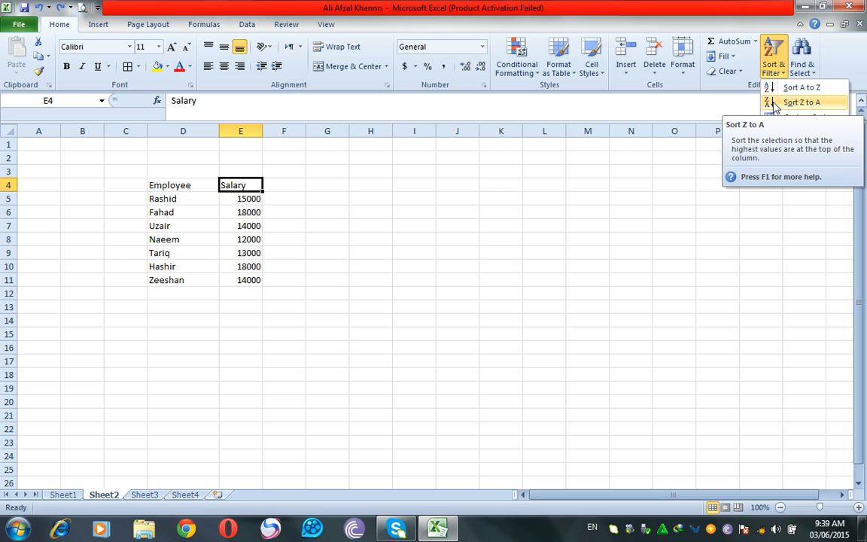
left_click(799, 103)
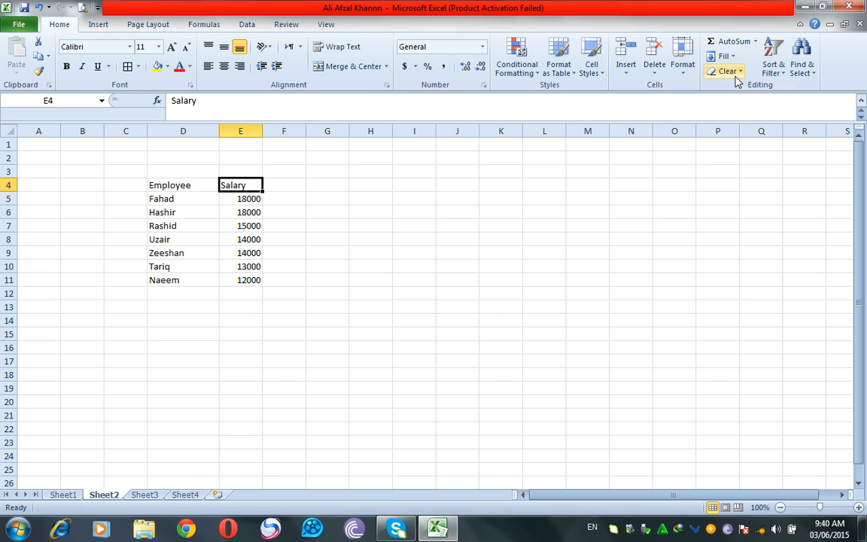
Re-sort the table by Salary from lowest (12000) to highest (18000).
left_click(775, 69)
left_click(779, 89)
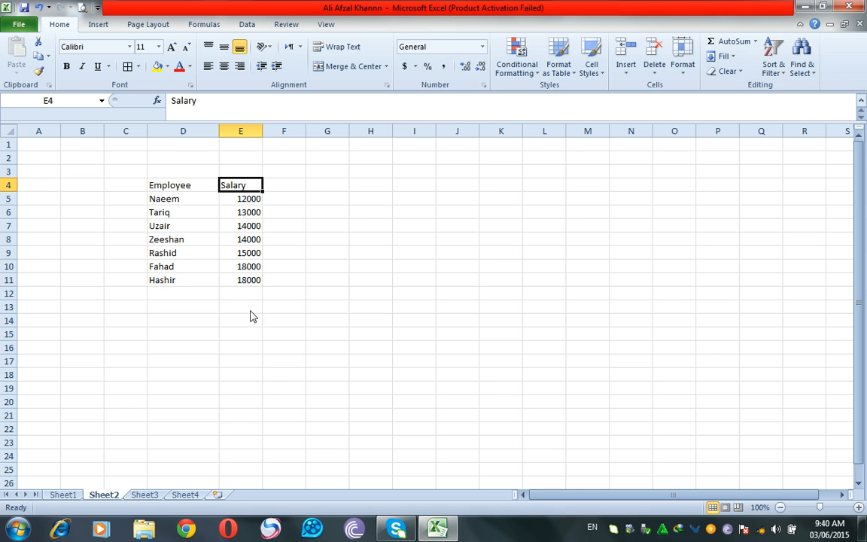
left_click(777, 73)
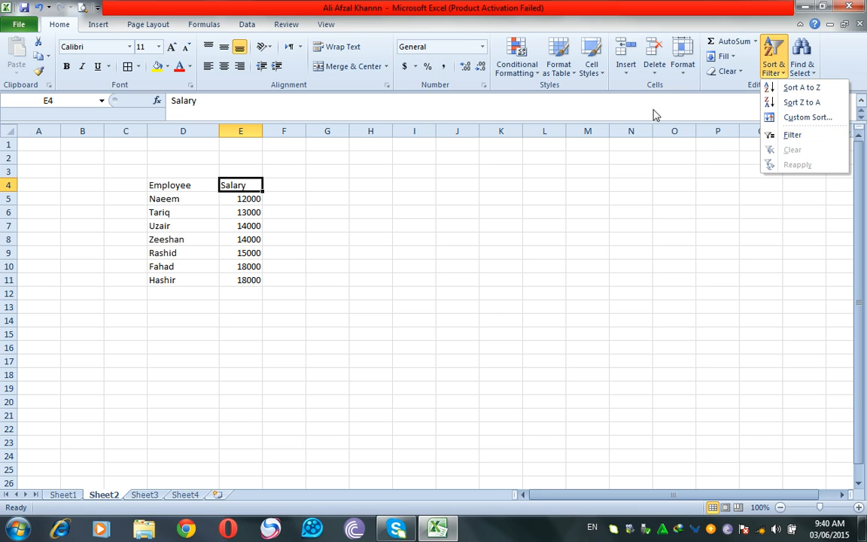
left_click(250, 286)
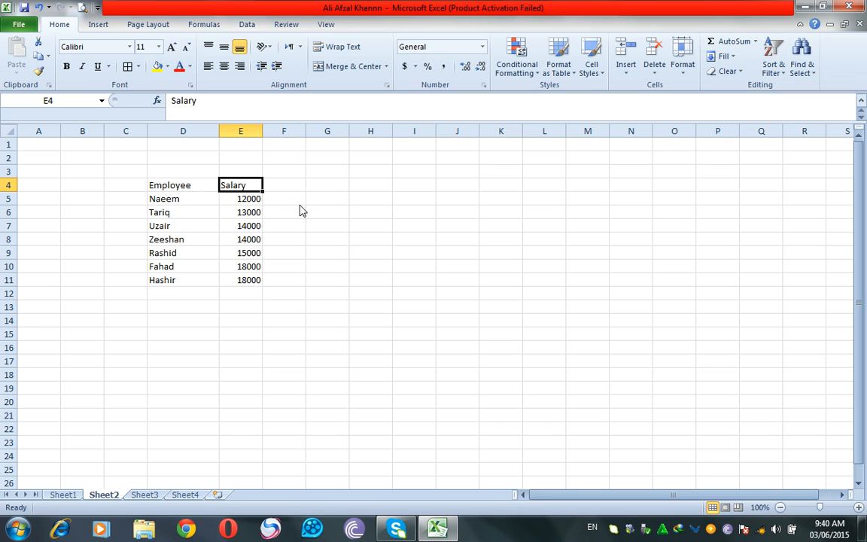
Insert an entire new empty column before the Salary column.
left_click(115, 188)
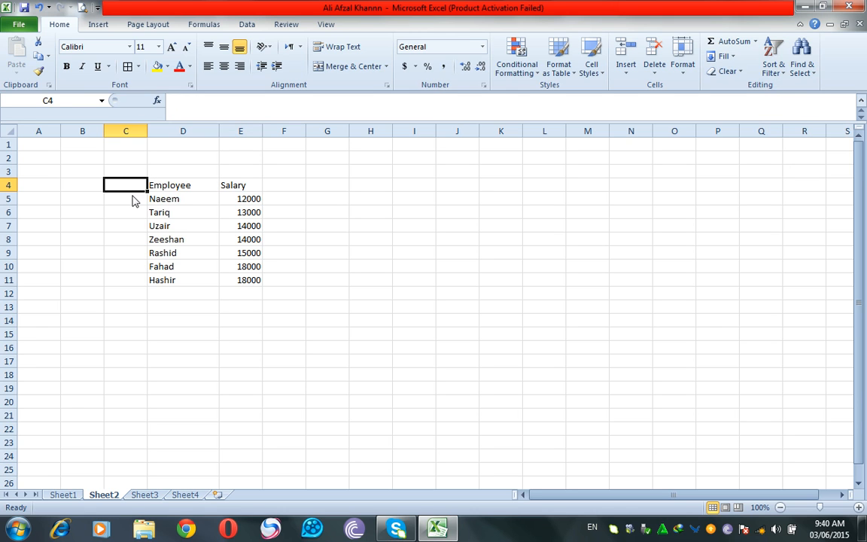
left_click_drag(179, 188, 224, 253)
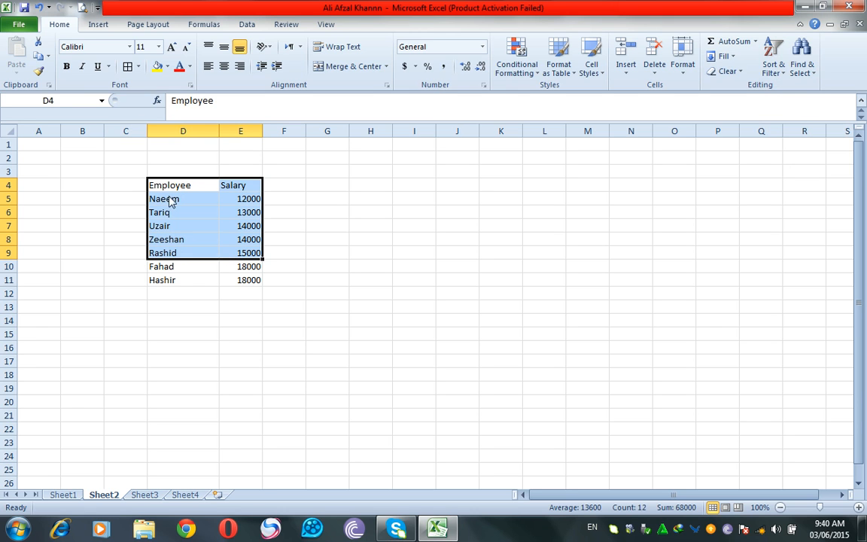
left_click(242, 191)
right_click(231, 193)
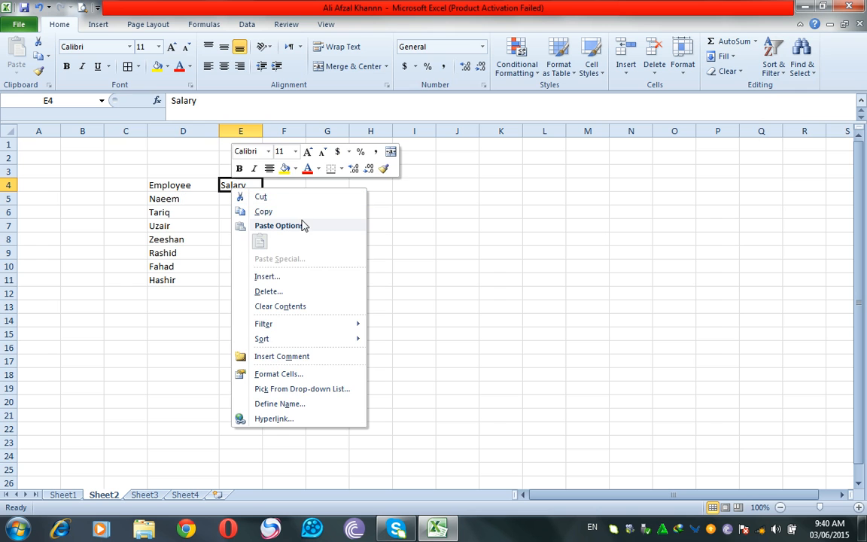
left_click(276, 278)
left_click(263, 287)
left_click(271, 311)
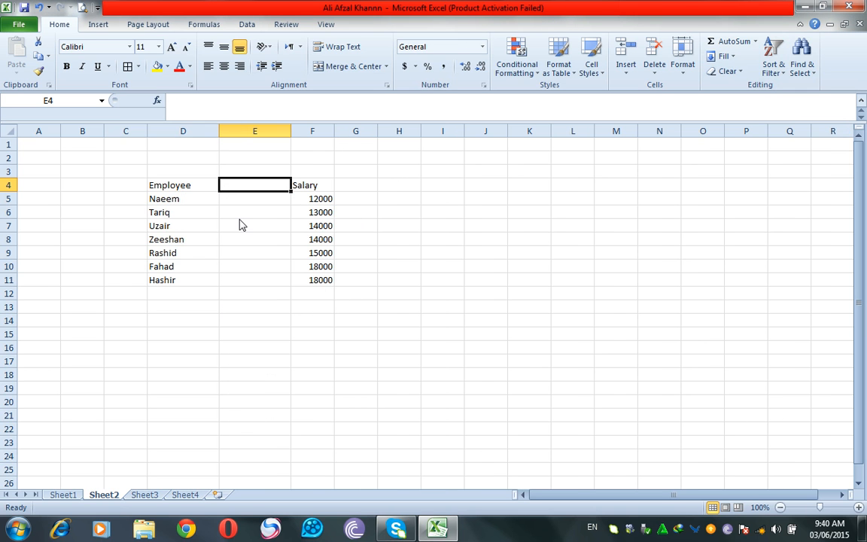
Head the new column Designation and fill Driver, Mason, Carpenter, Driver, Mason, Carpenter, Driver.
type("Designation")
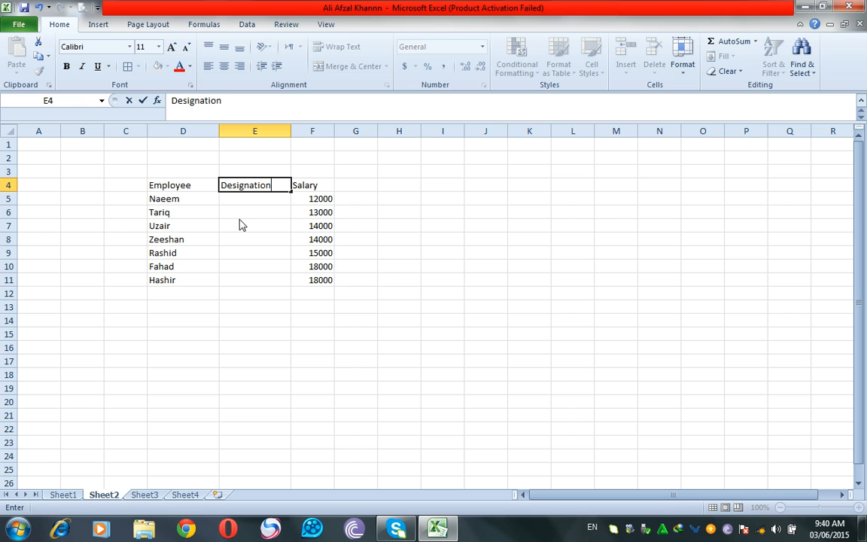
key("Return")
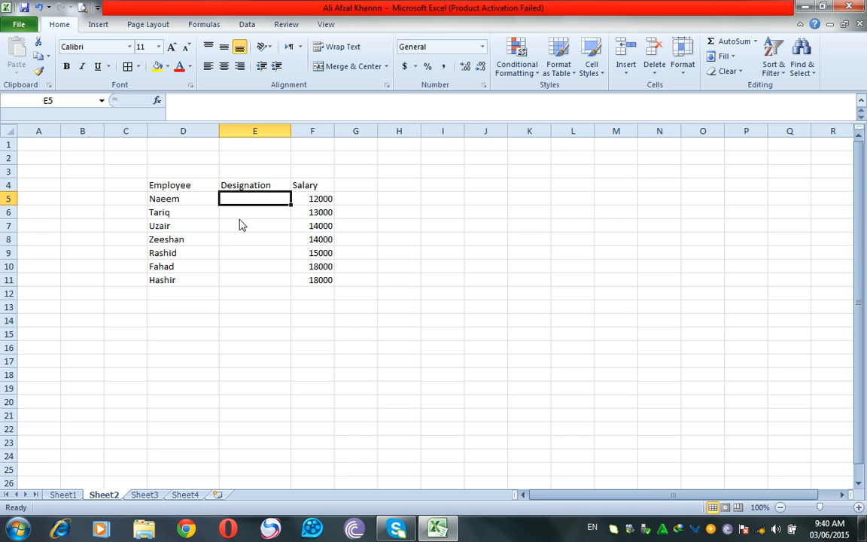
type("Driver")
key("Return")
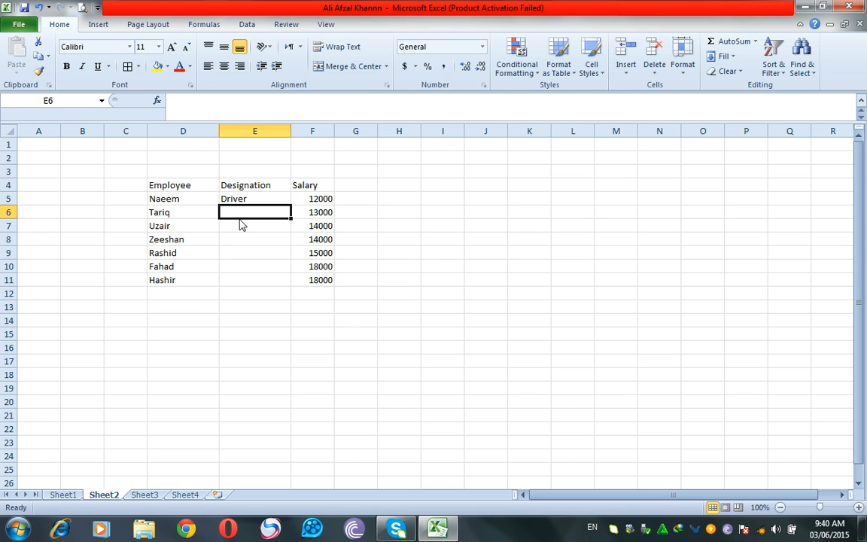
type("Mason")
key("Return")
type("C")
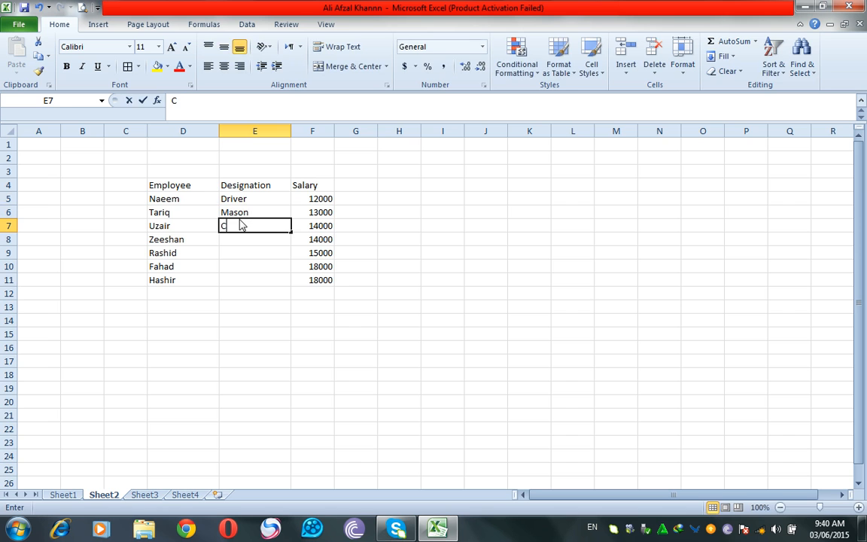
type("arpenter")
key("Return")
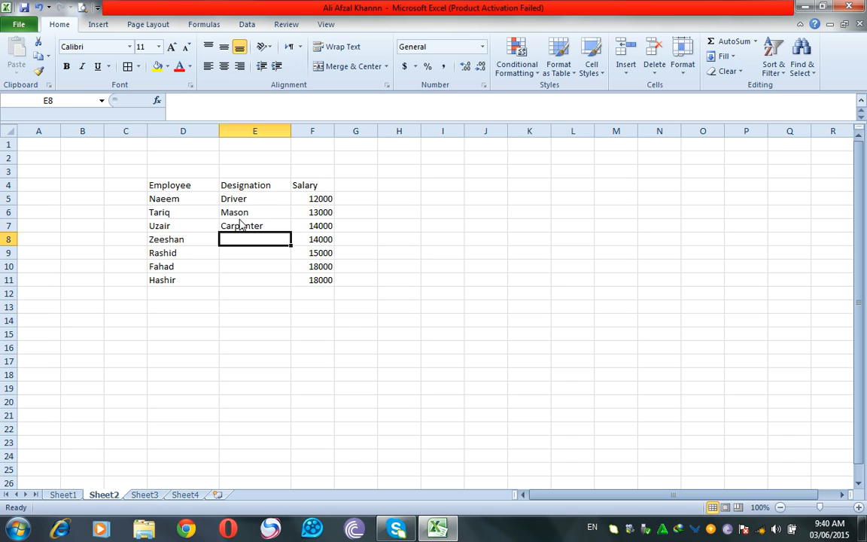
type("Driver")
key("Return")
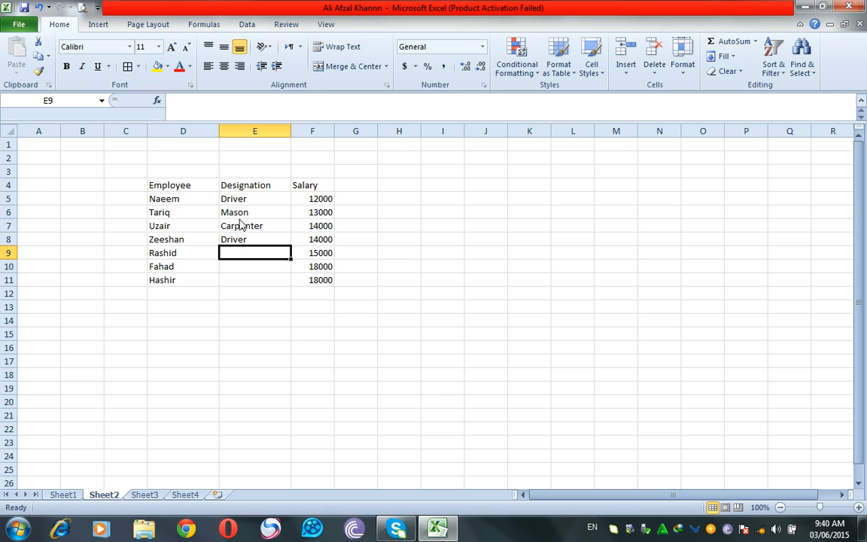
type("Ma")
key("Return")
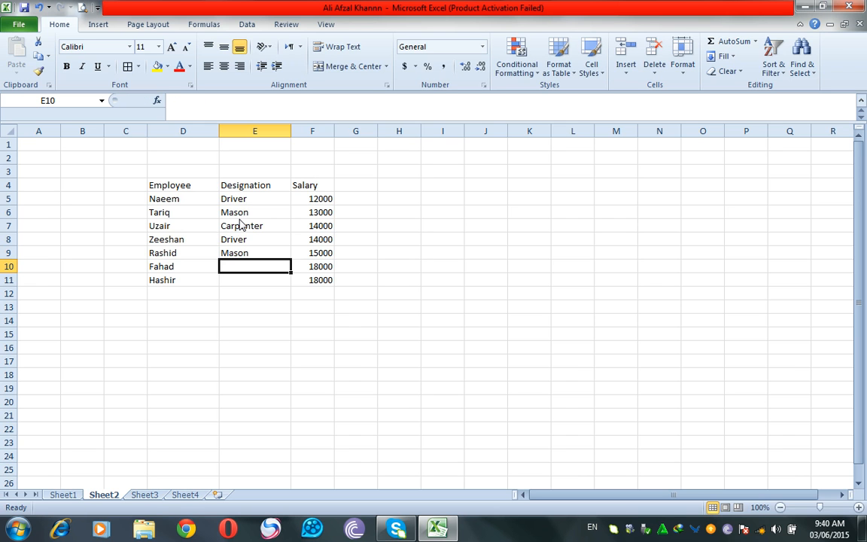
type("Carpenter")
key("Return")
type("Driver")
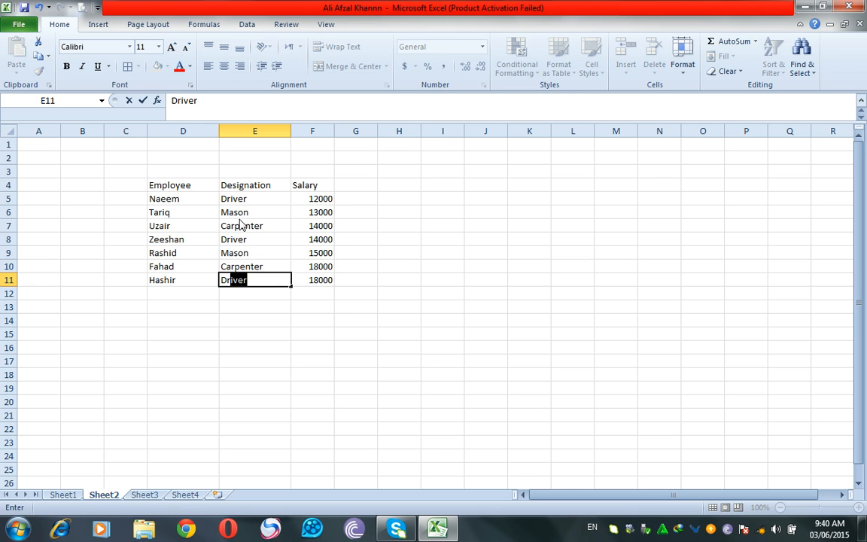
left_click(321, 292)
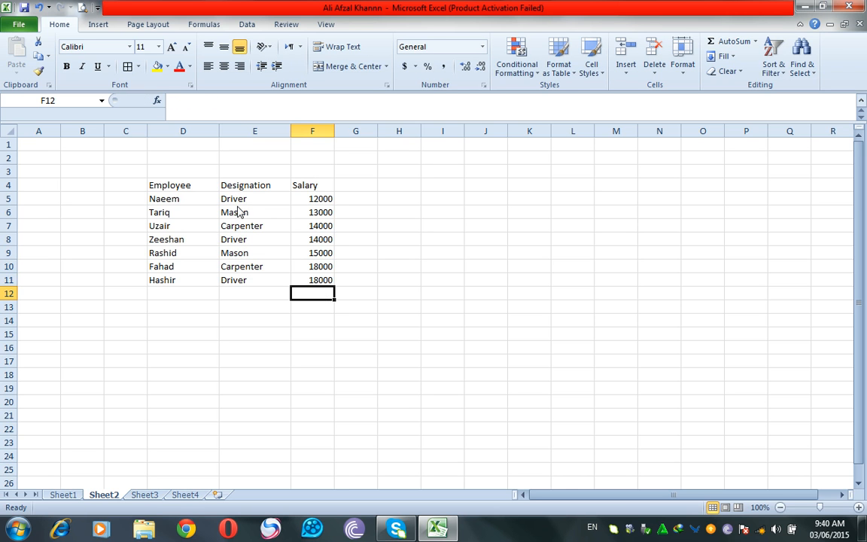
left_click_drag(182, 187, 305, 185)
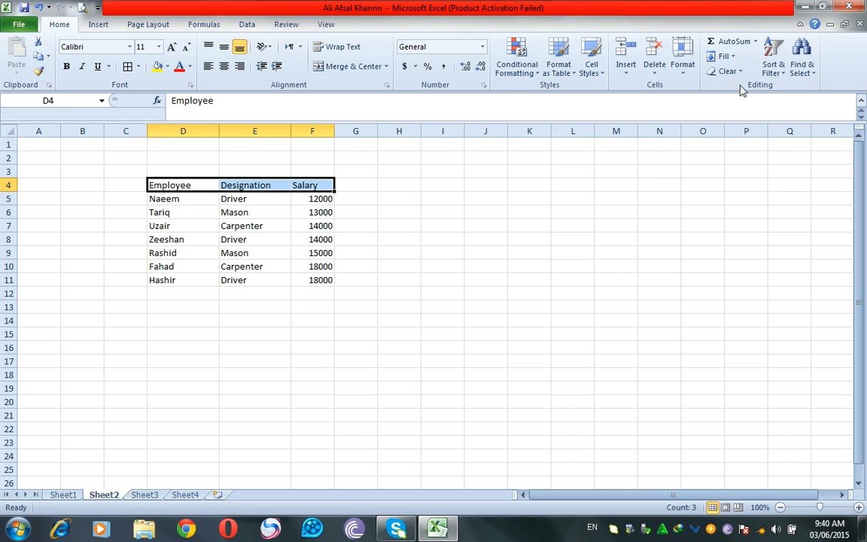
left_click(768, 69)
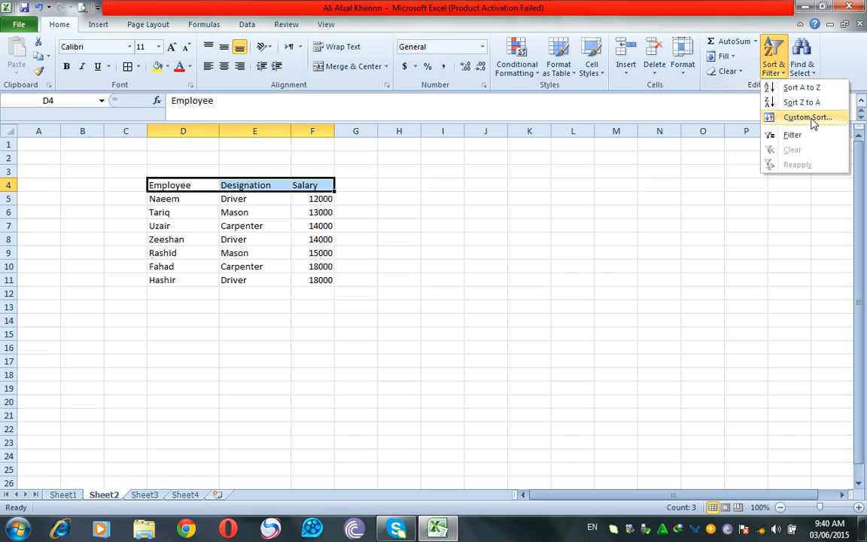
left_click(778, 134)
left_click(486, 243)
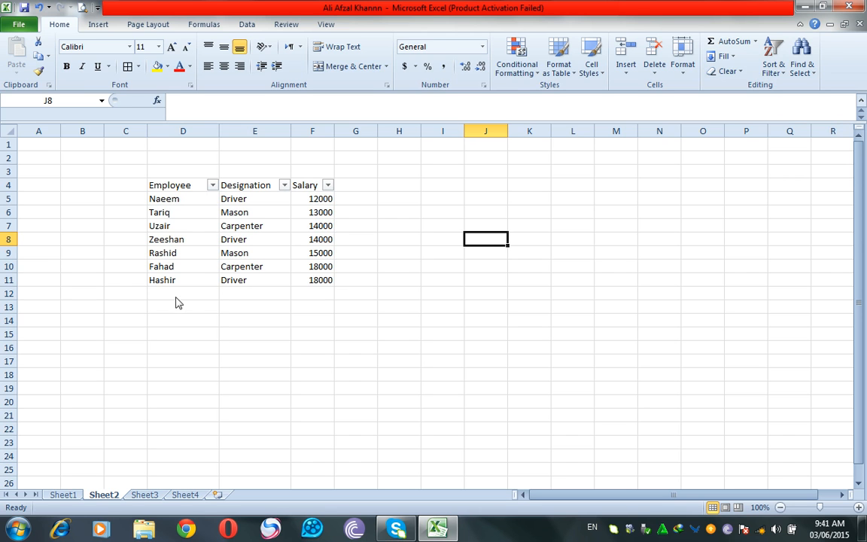
left_click_drag(158, 197, 331, 286)
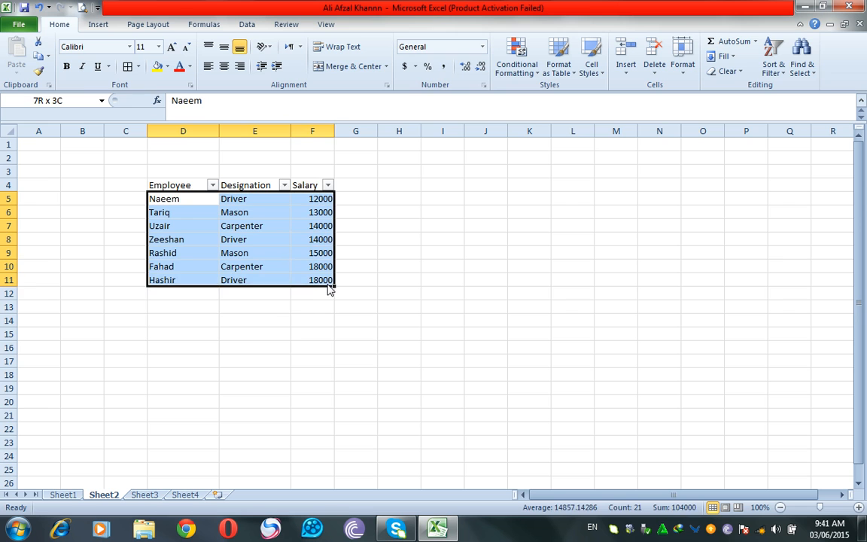
left_click(264, 346)
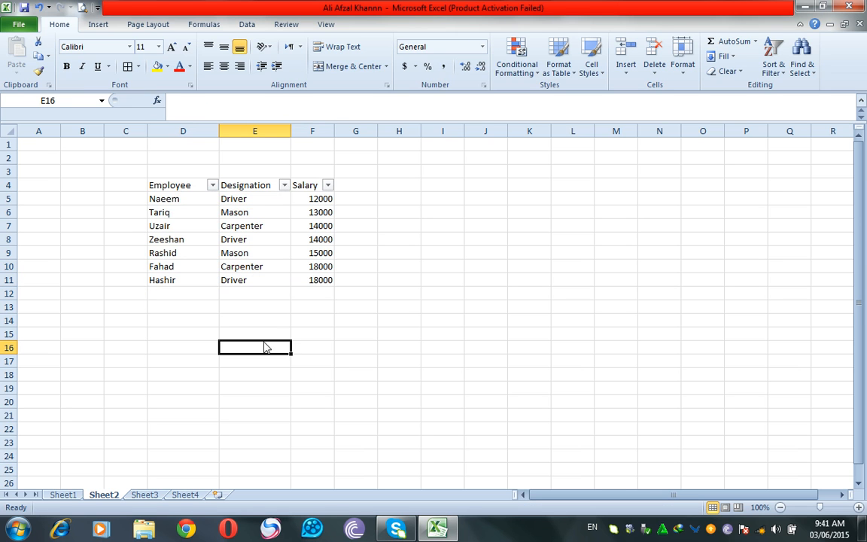
left_click(284, 185)
left_click(149, 309)
left_click(149, 331)
left_click(201, 437)
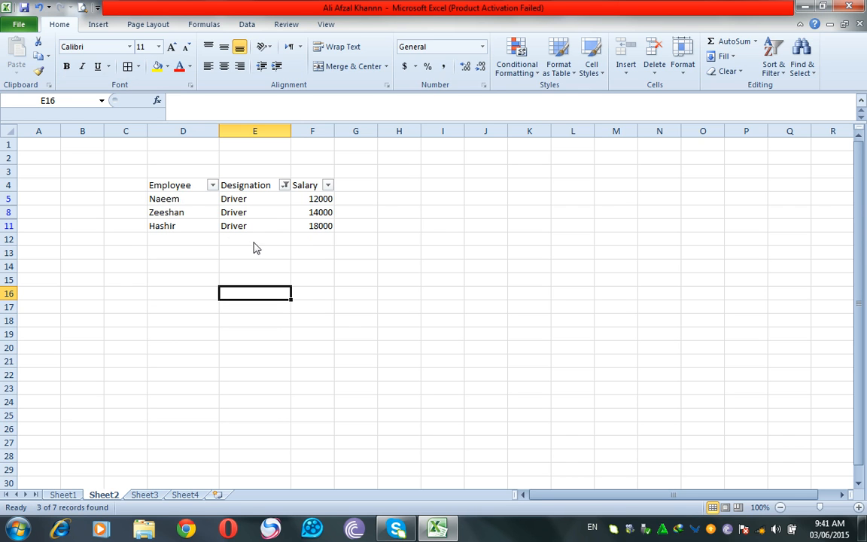
left_click(284, 184)
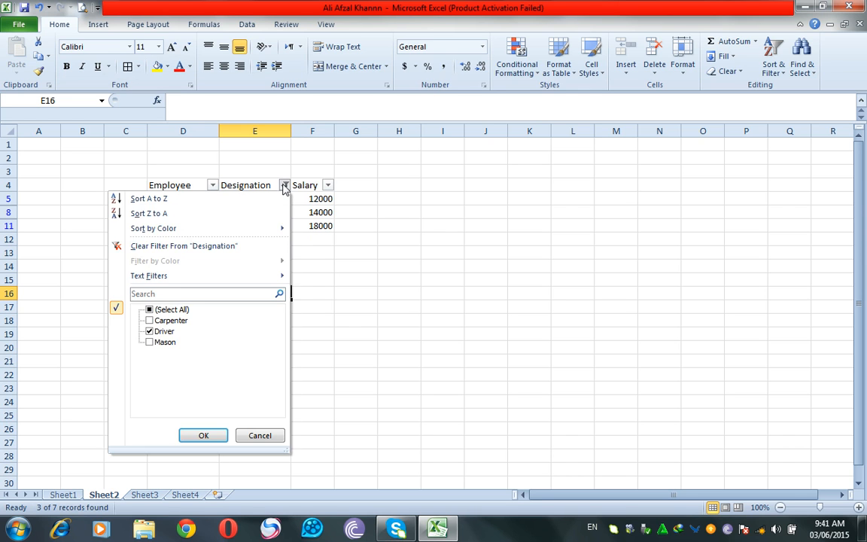
left_click(149, 331)
left_click(149, 320)
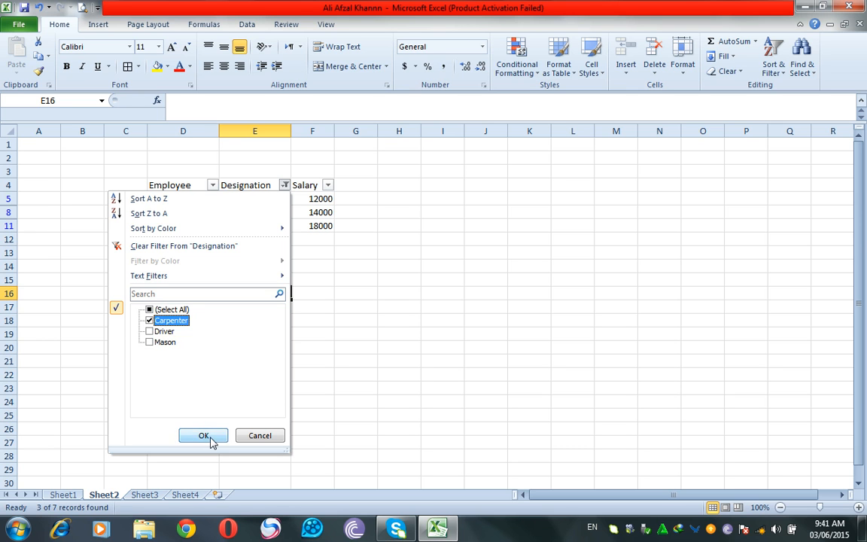
left_click(210, 439)
left_click(284, 185)
left_click(167, 312)
left_click(203, 435)
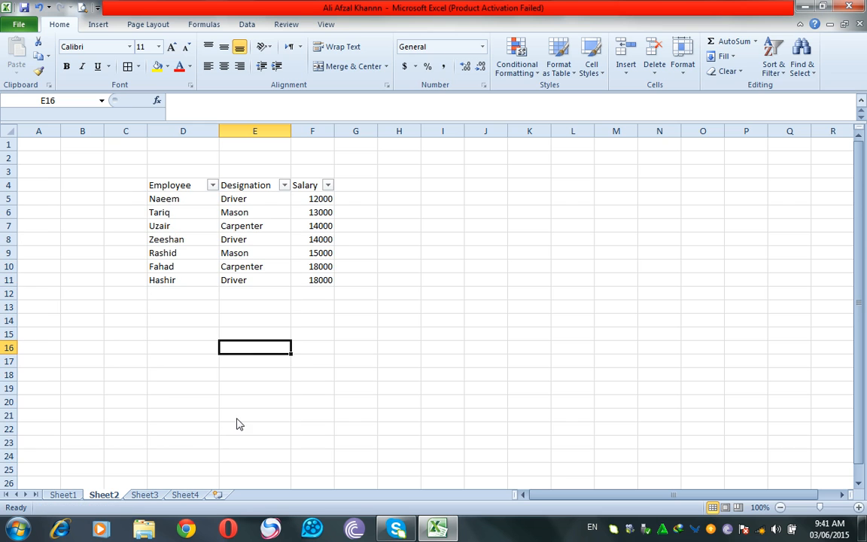
left_click(772, 68)
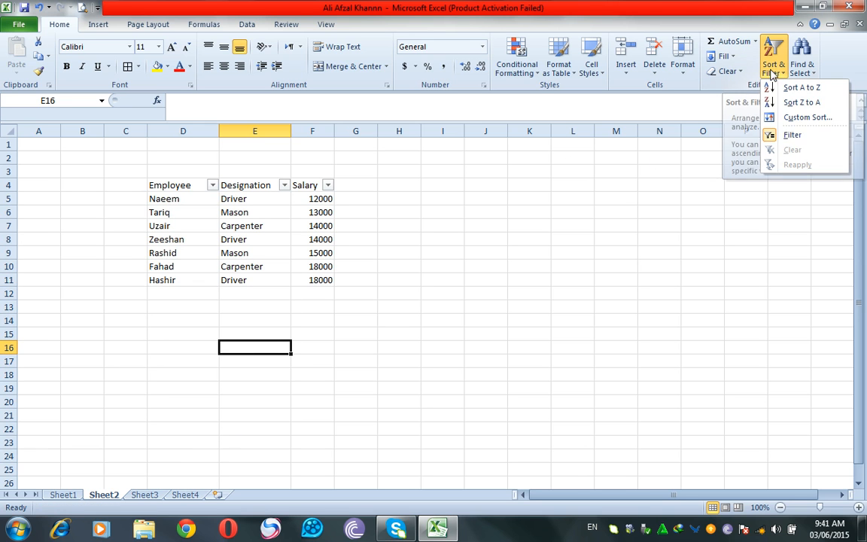
left_click(787, 142)
left_click(550, 295)
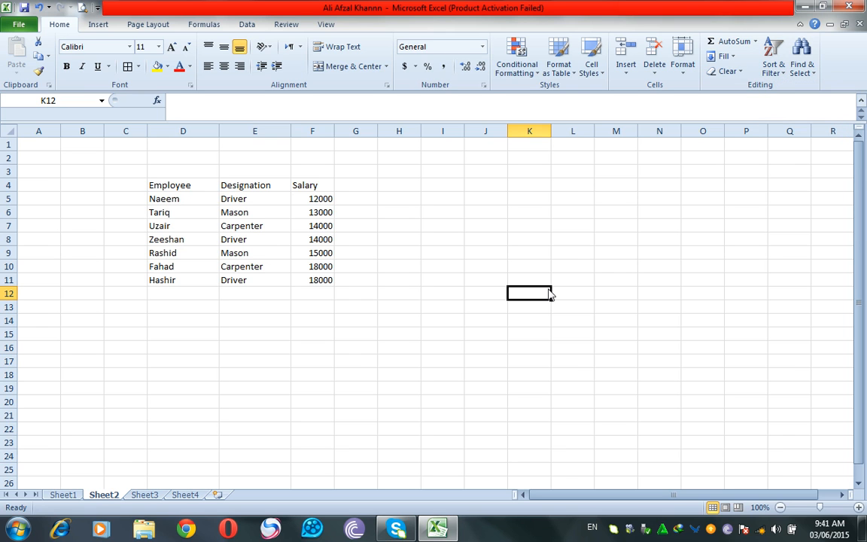
left_click(484, 362)
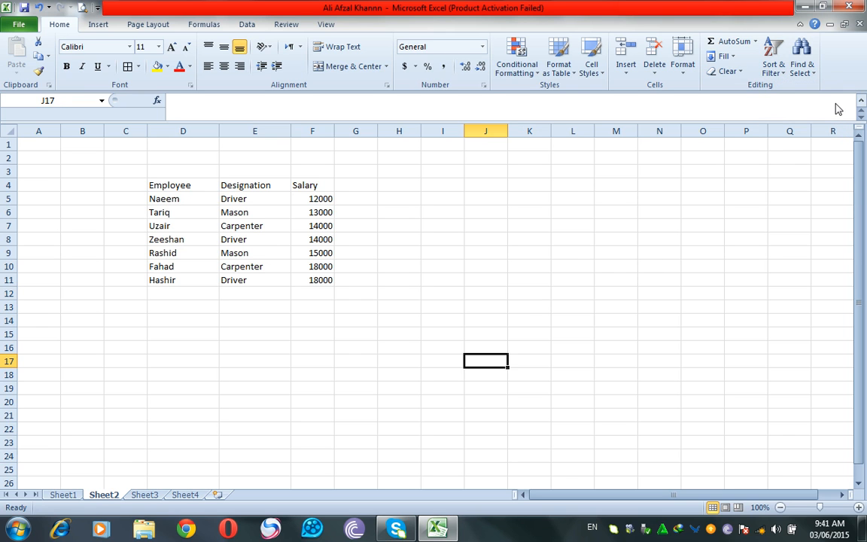
Use Find to locate the employee name in cell D7.
left_click(805, 73)
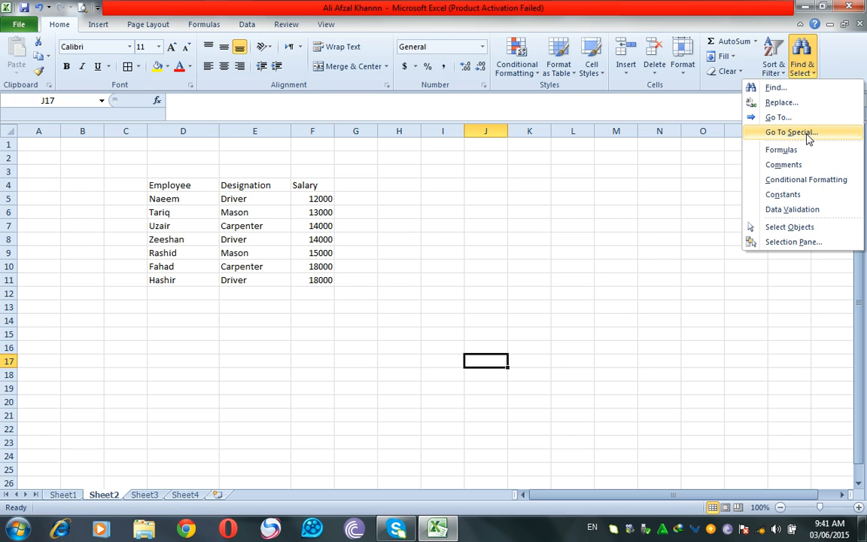
left_click(791, 89)
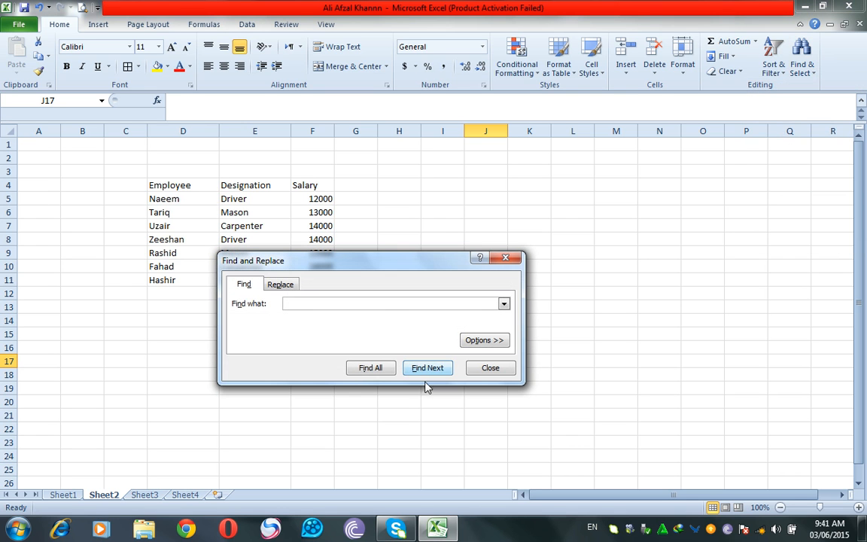
left_click_drag(360, 268, 475, 295)
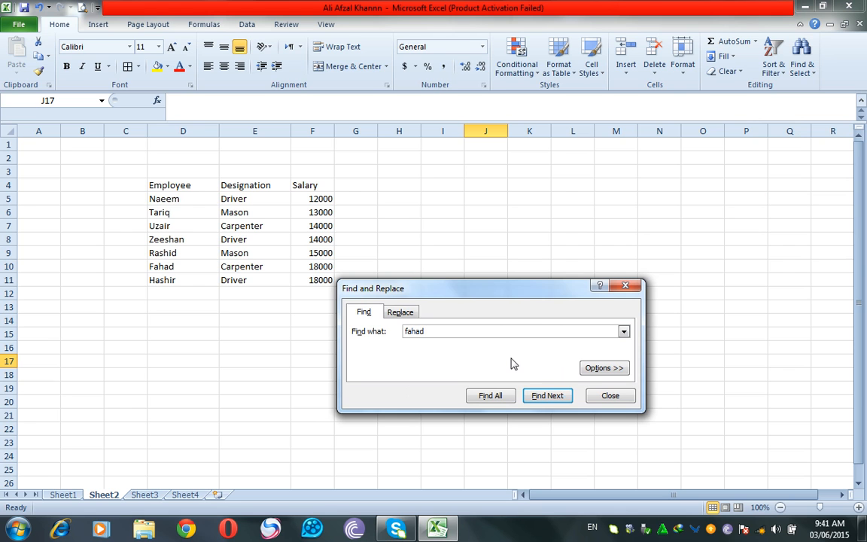
left_click(548, 396)
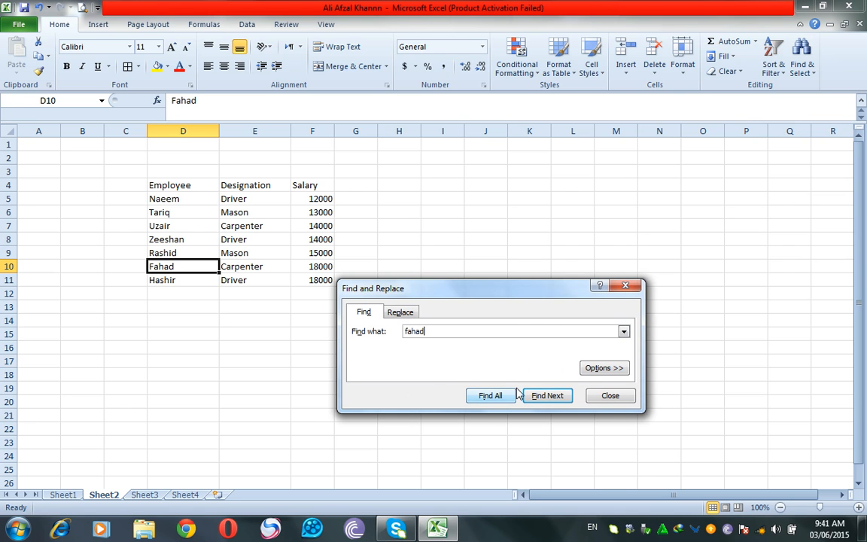
Replace that name with the new employee name, then close Find and Replace.
left_click(391, 313)
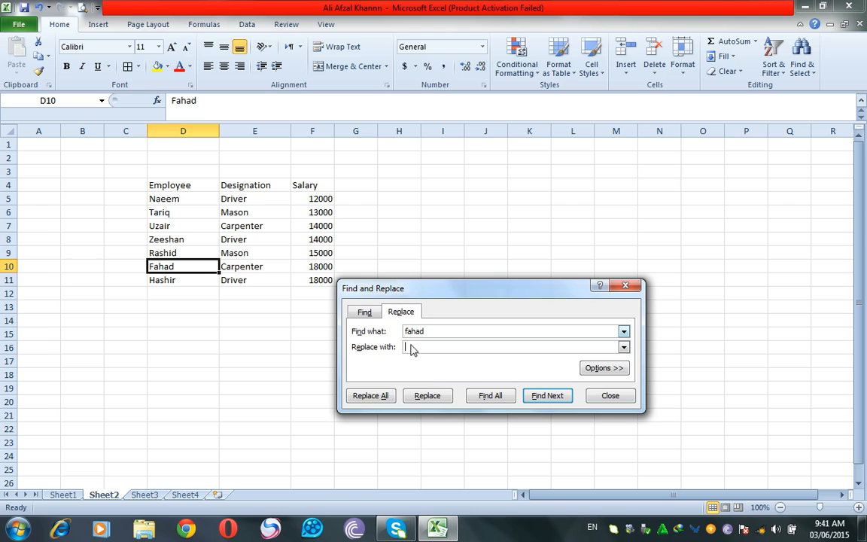
double_click(429, 331)
type("uzair")
left_click(538, 398)
left_click(425, 397)
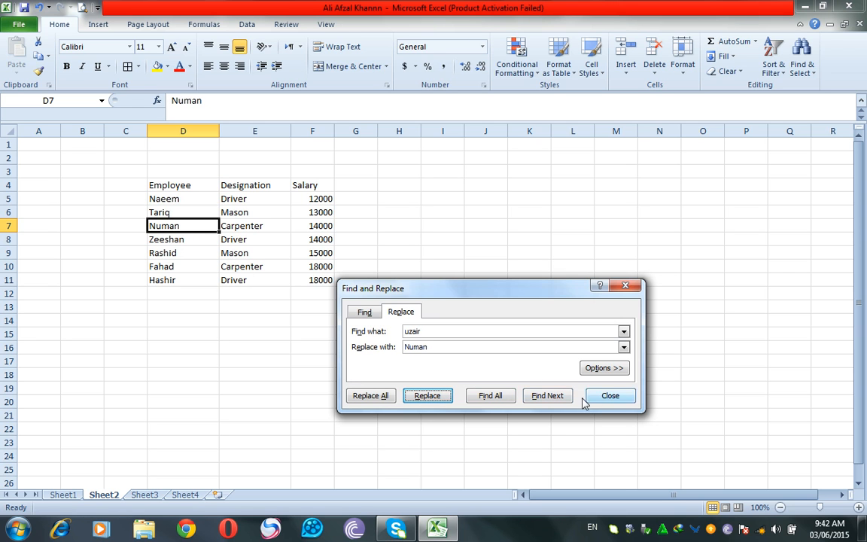
left_click(610, 396)
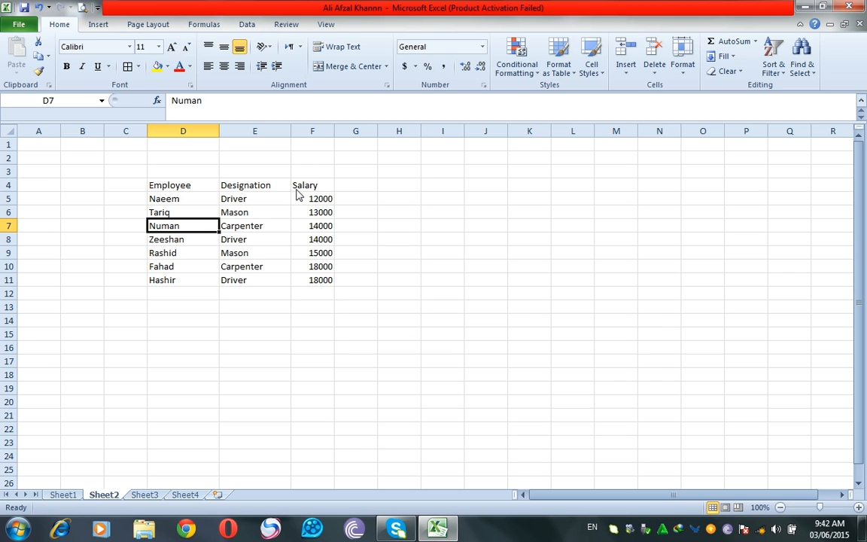